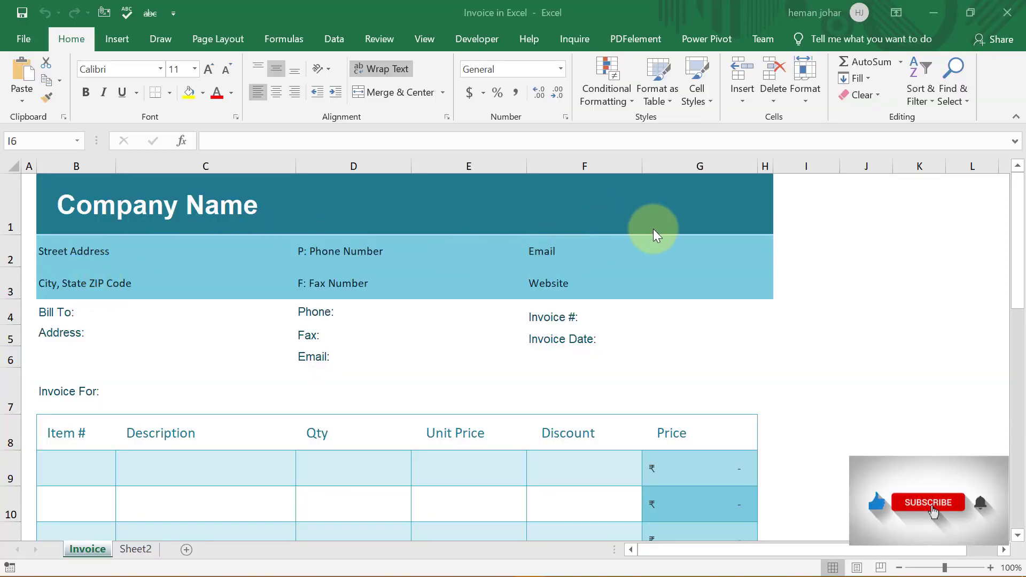
Check the first item's Price calculation, then move to Sheet2's filled-in invoice and scroll through it
scroll(81, 222, down, 1)
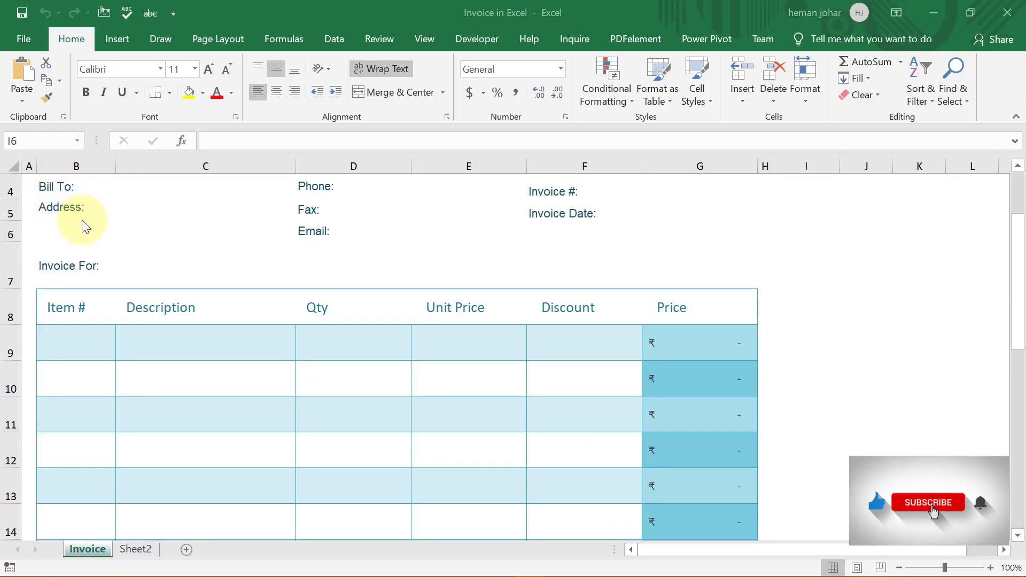
scroll(137, 232, up, 1)
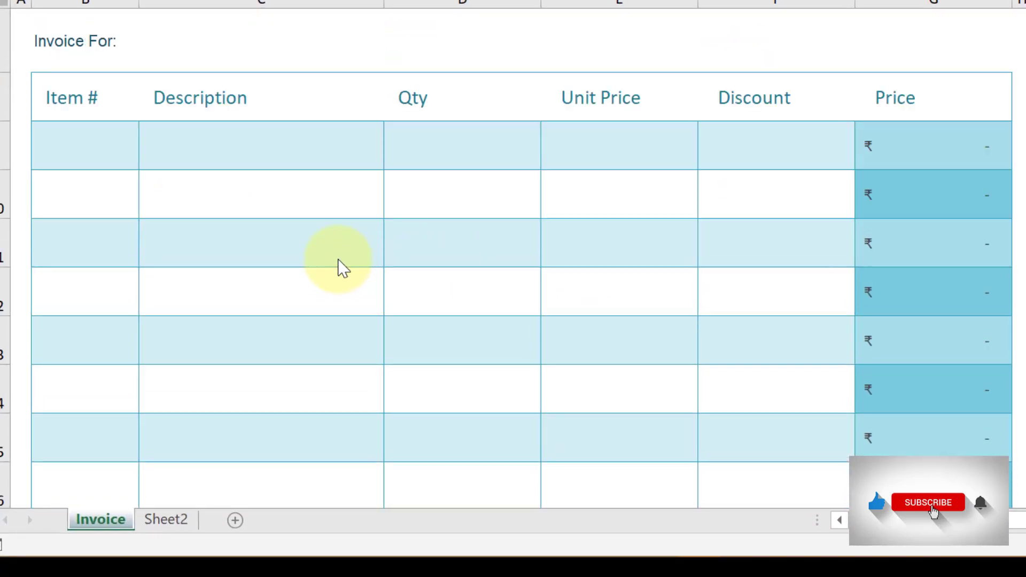
scroll(342, 267, up, 1)
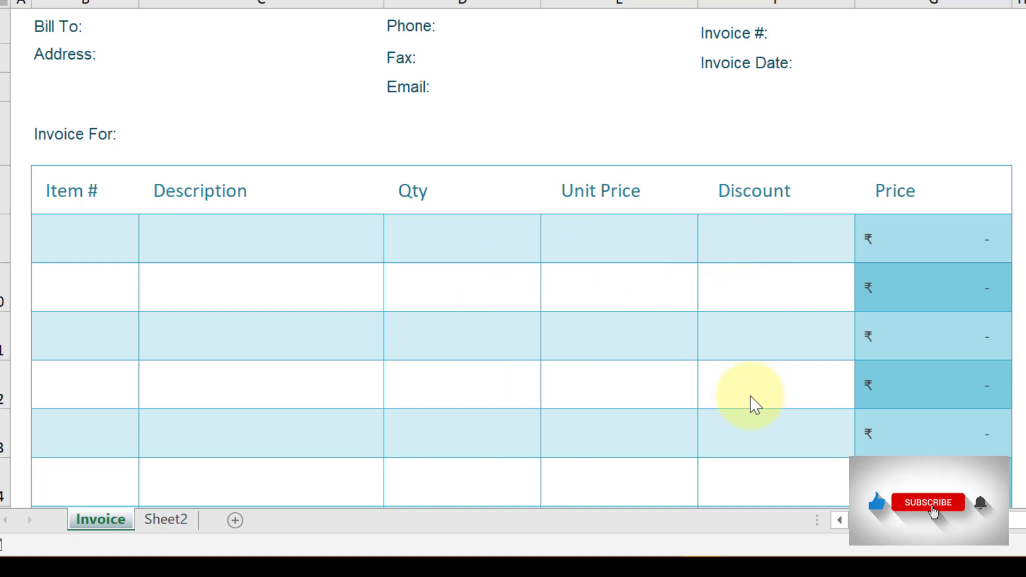
click(918, 233)
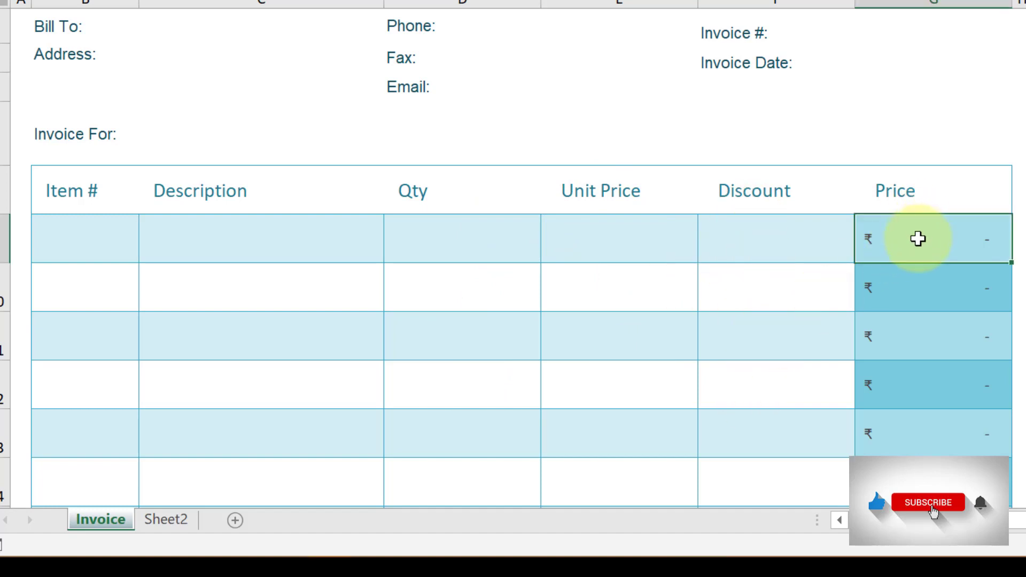
scroll(651, 313, down, 2)
scroll(745, 291, down, 2)
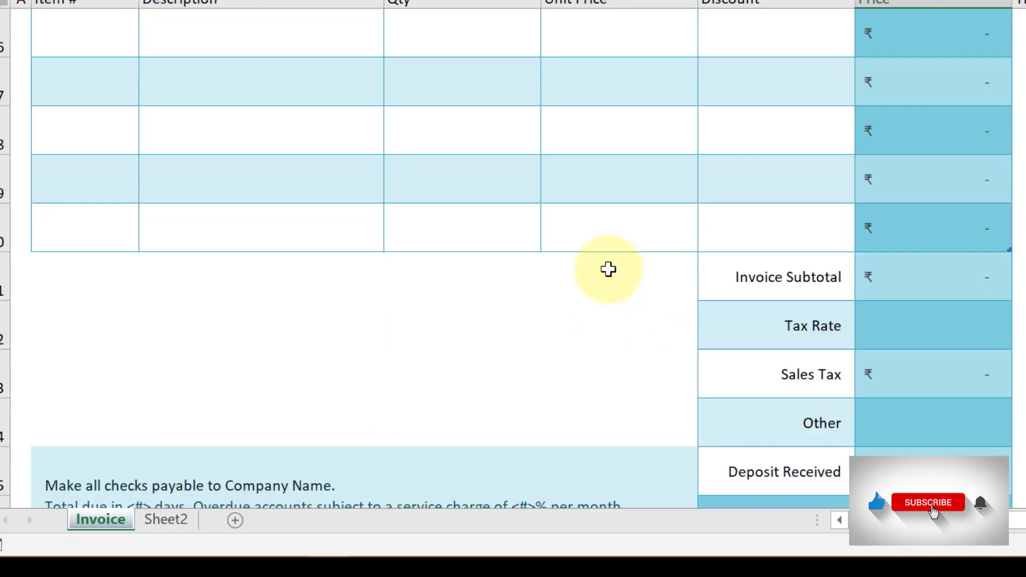
scroll(610, 270, down, 2)
scroll(692, 226, up, 1)
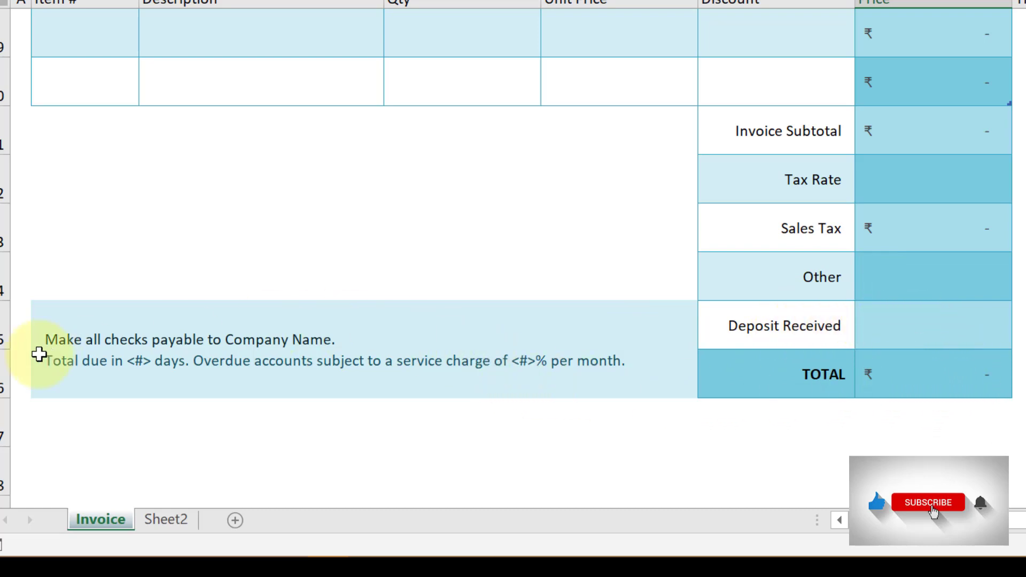
key(ctrl+Page_Down)
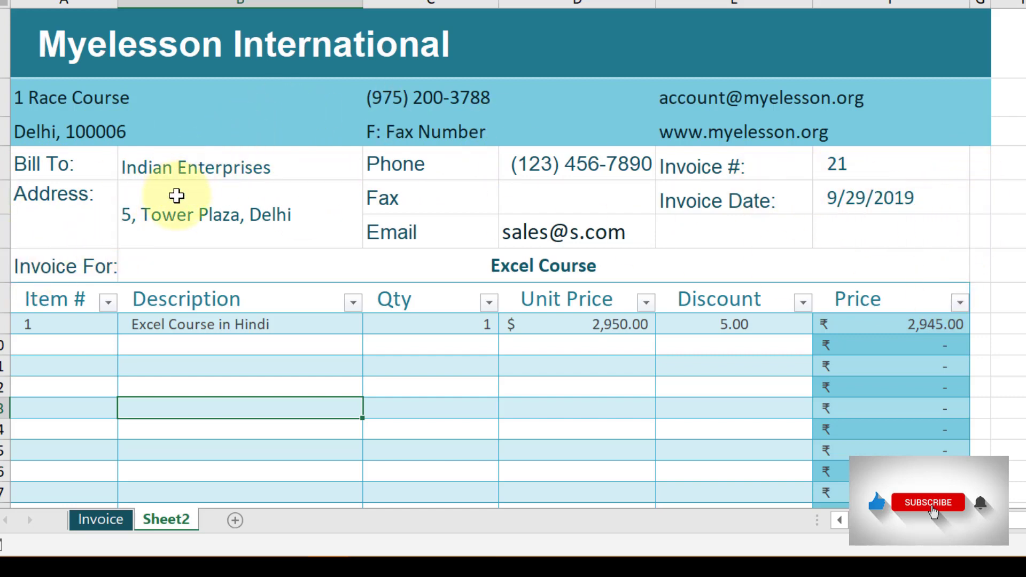
scroll(98, 339, down, 1)
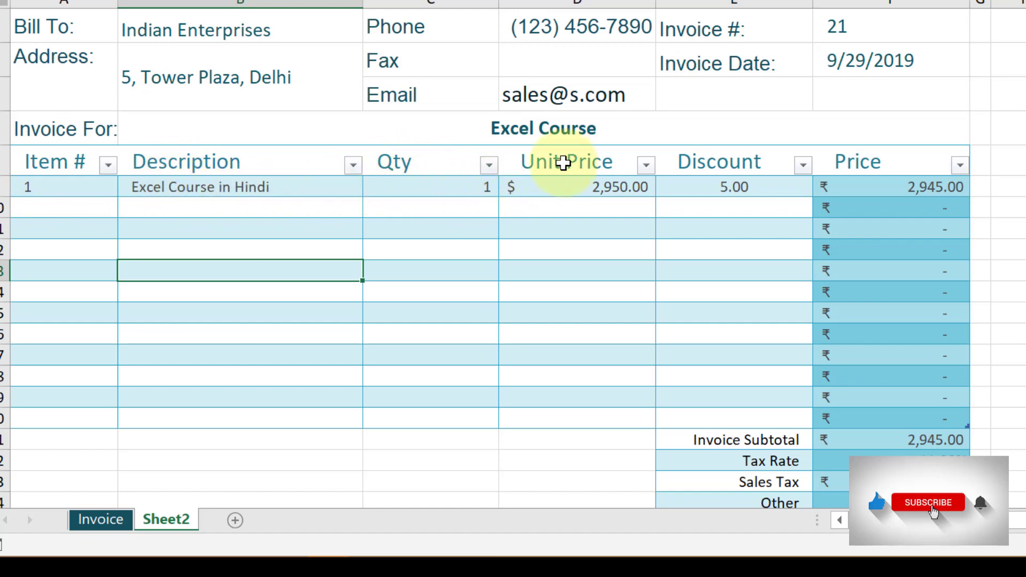
Set the Excel Course in Hindi quantity to 2, making its Price and the subtotal 5,895.00
click(514, 199)
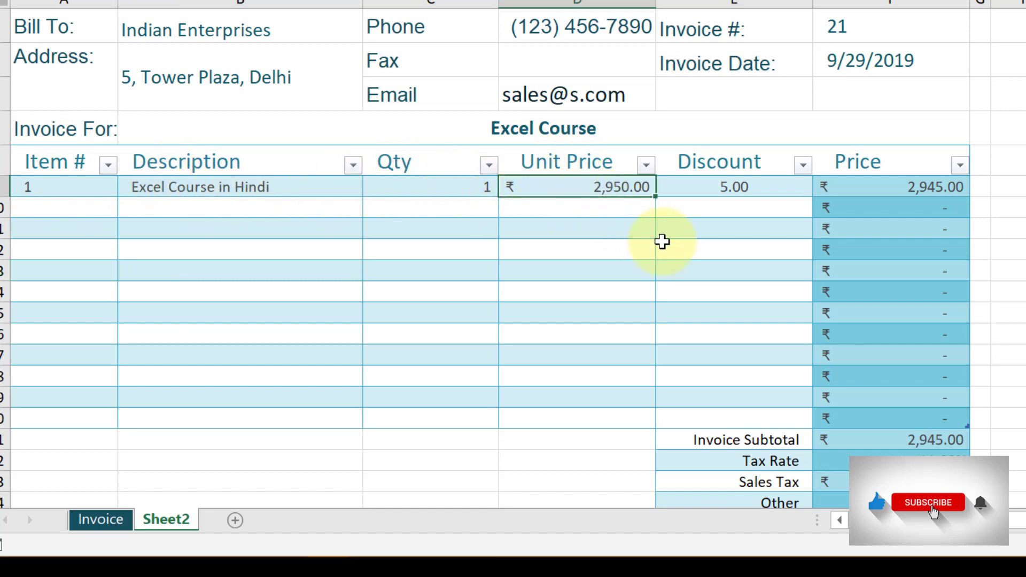
click(731, 186)
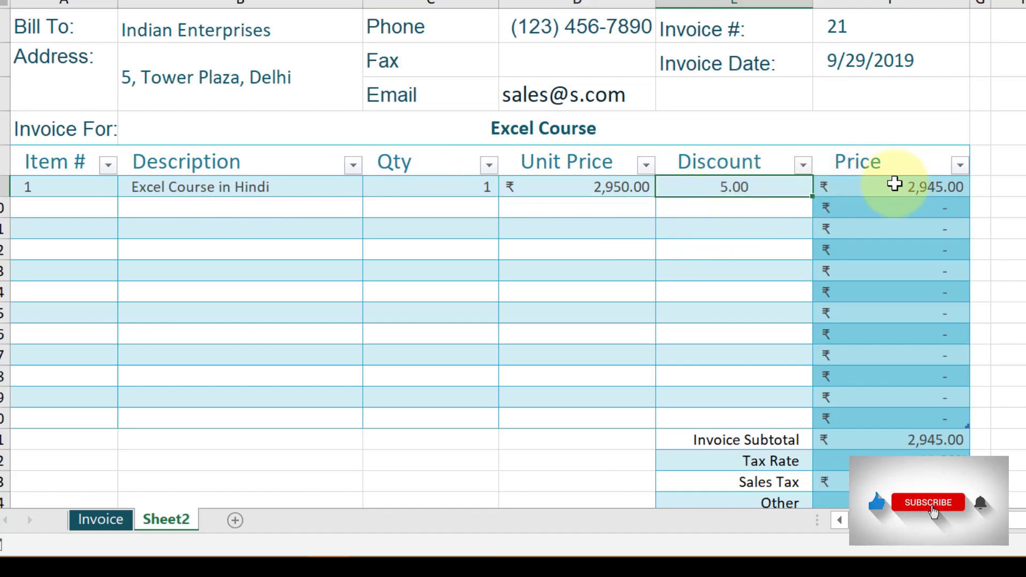
click(916, 185)
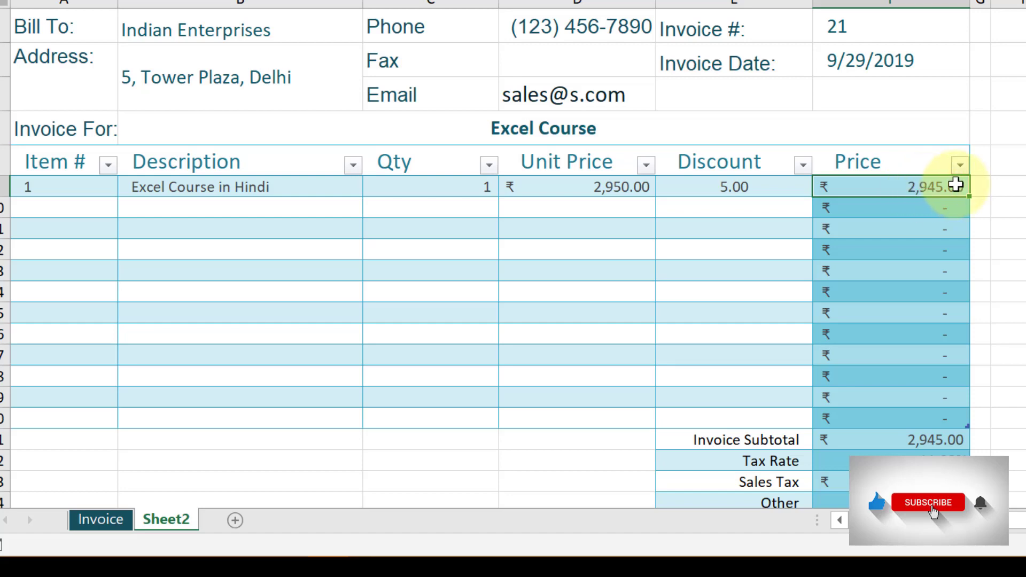
click(459, 194)
text(2)
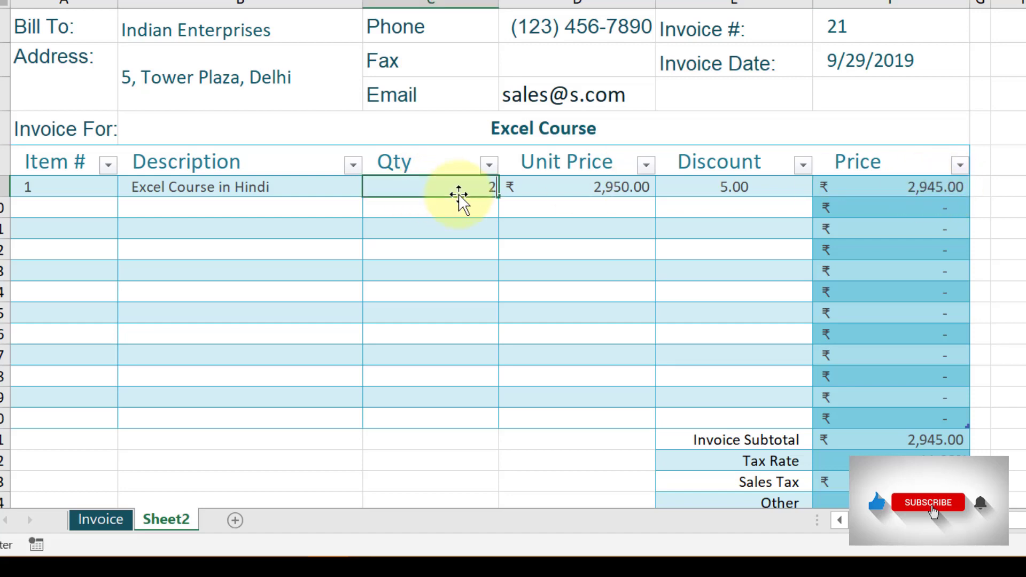
key(Return)
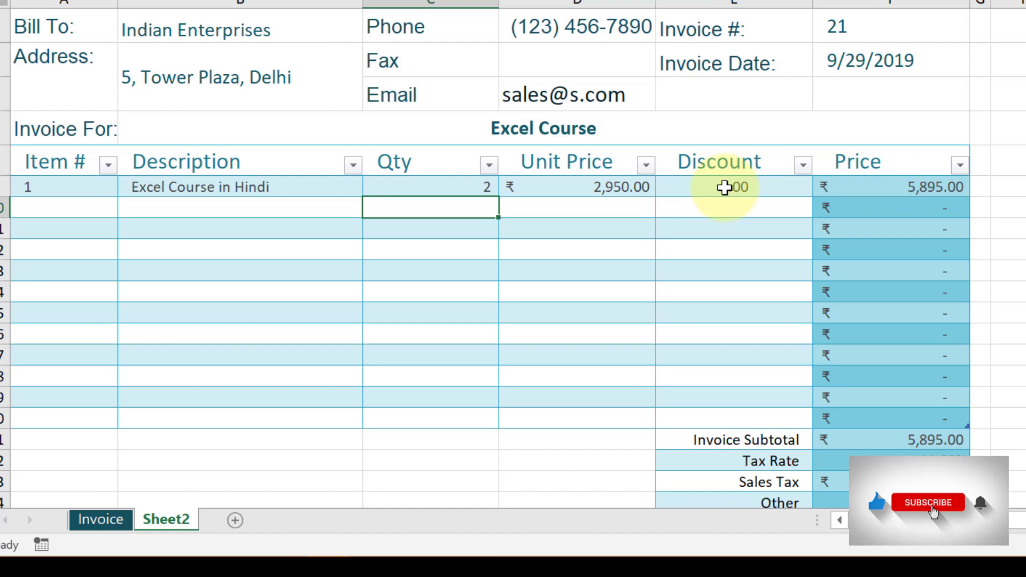
Enter a 1,000.00 Deposit Received, which brings the invoice TOTAL to 5,543.45
scroll(716, 246, down, 1)
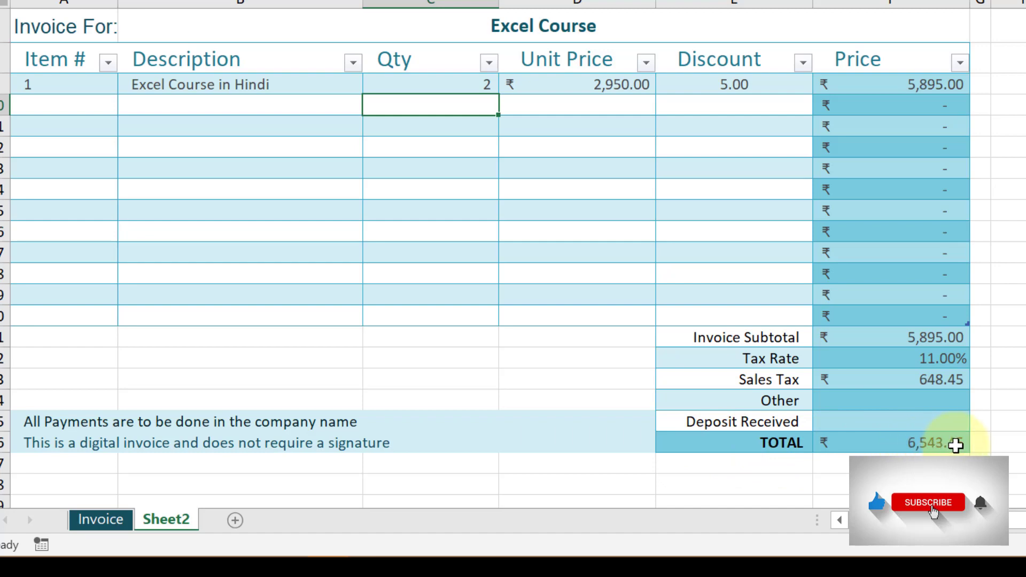
click(913, 426)
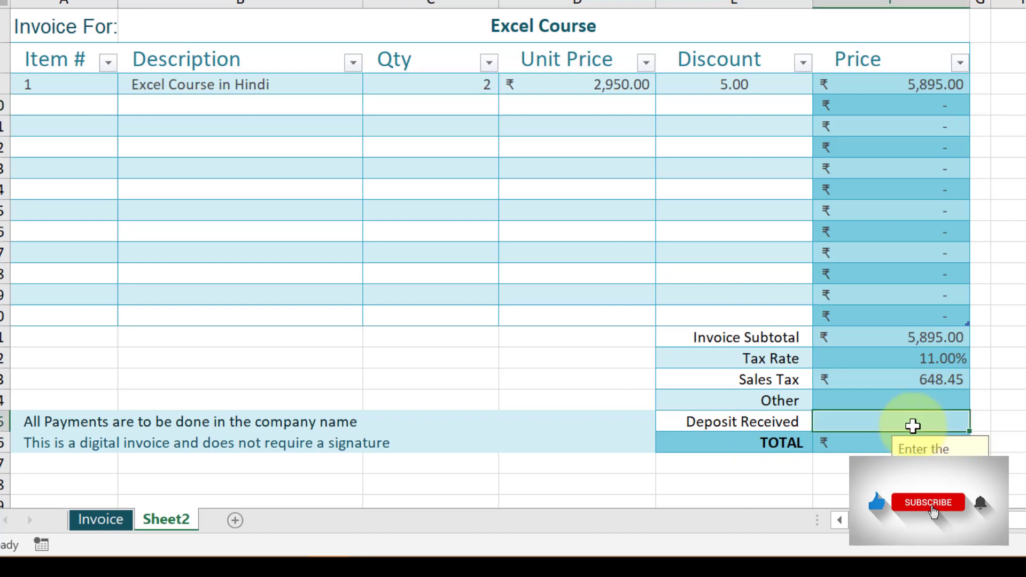
text(1000)
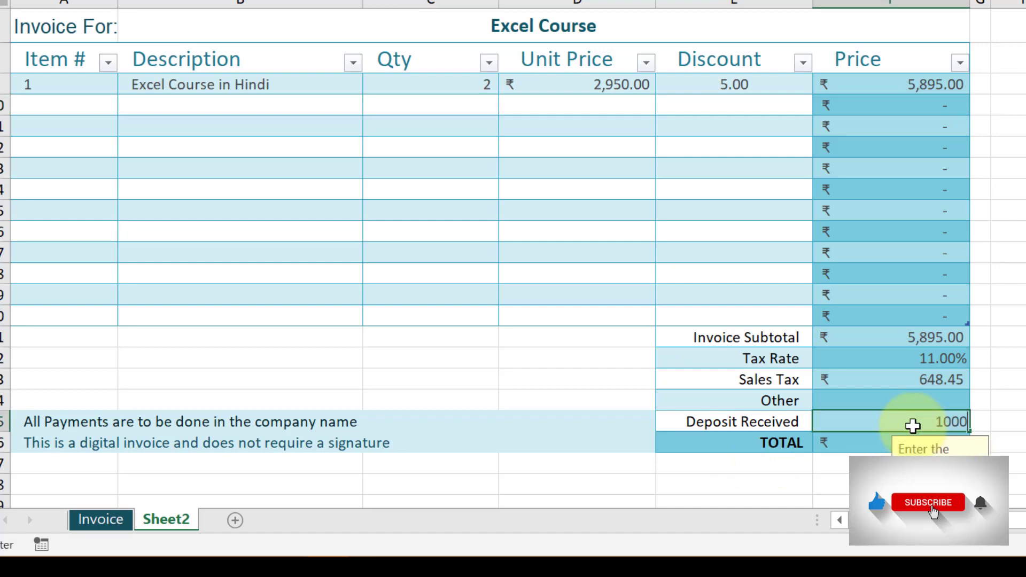
key(Return)
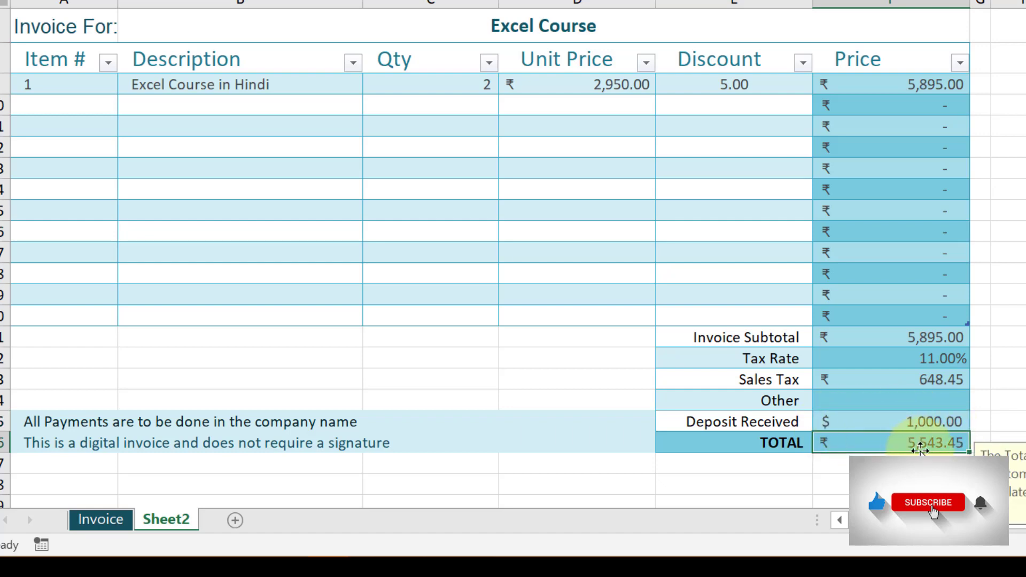
scroll(859, 390, up, 2)
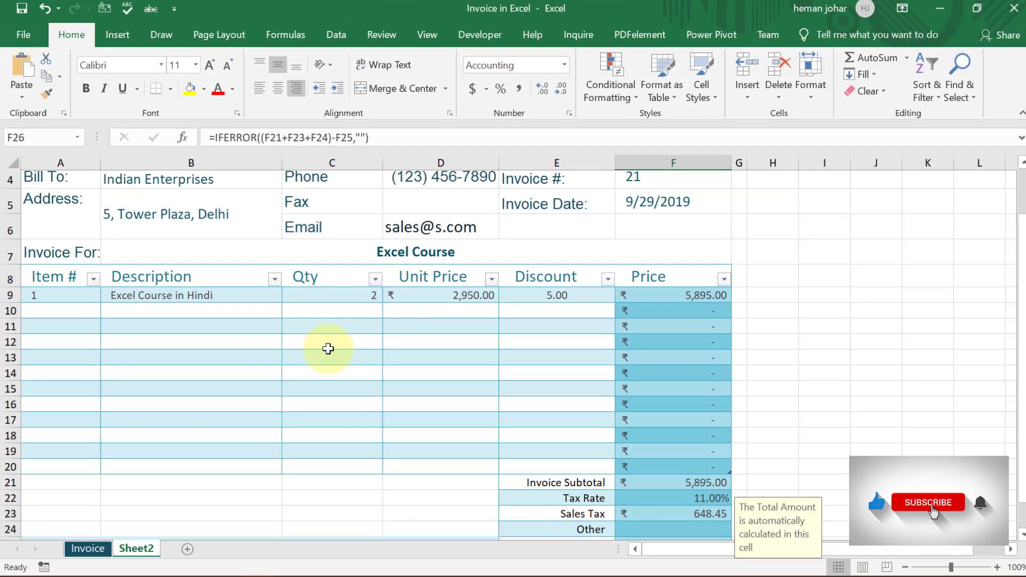
scroll(328, 349, down, 3)
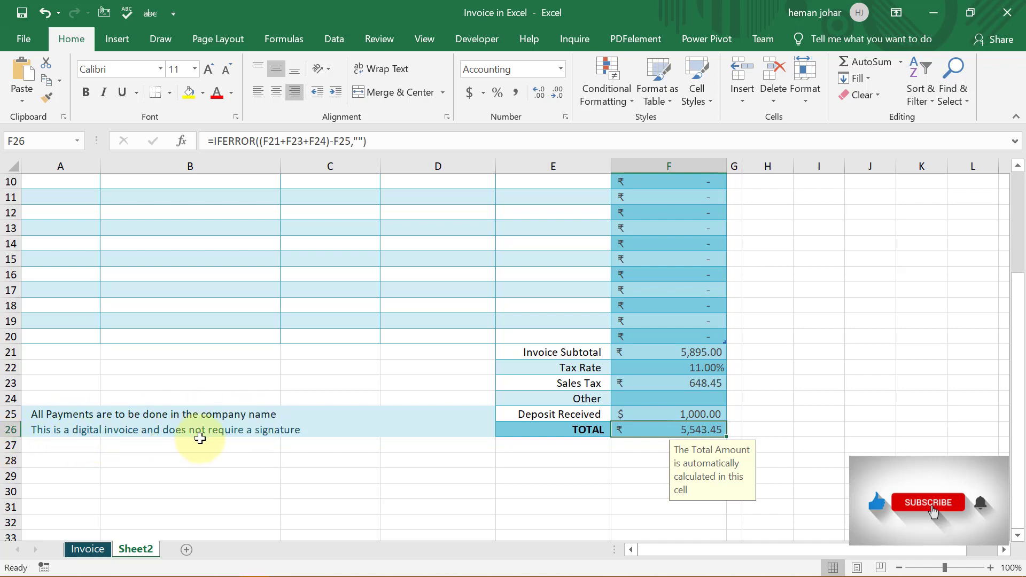
click(206, 415)
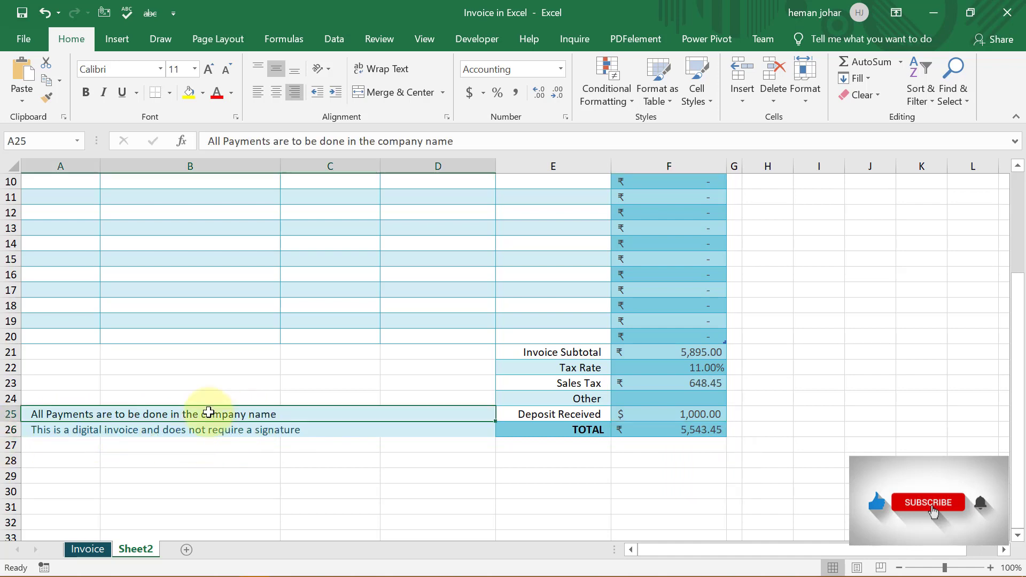
click(200, 427)
scroll(368, 327, up, 3)
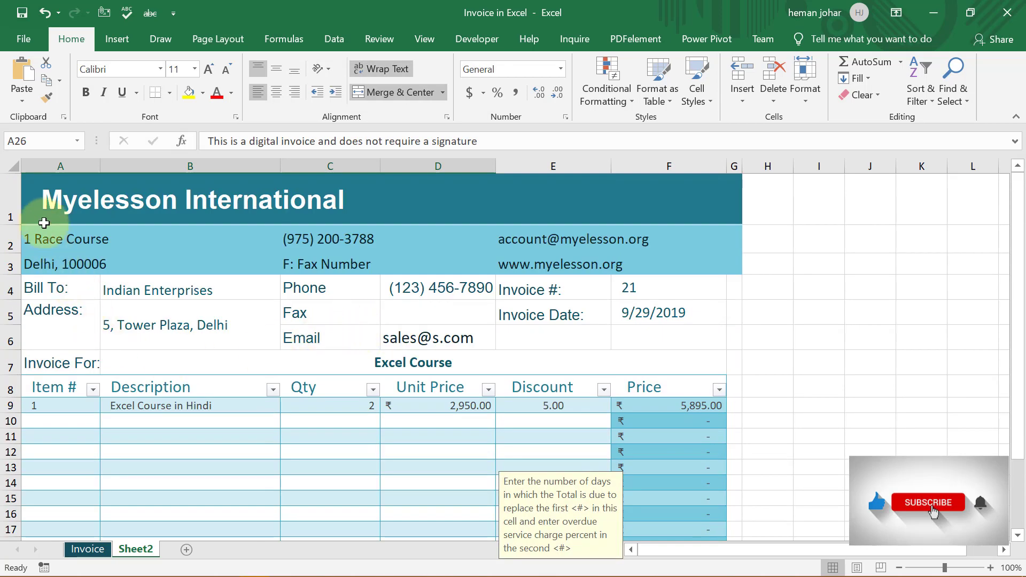
click(60, 206)
drag(94, 183, 690, 202)
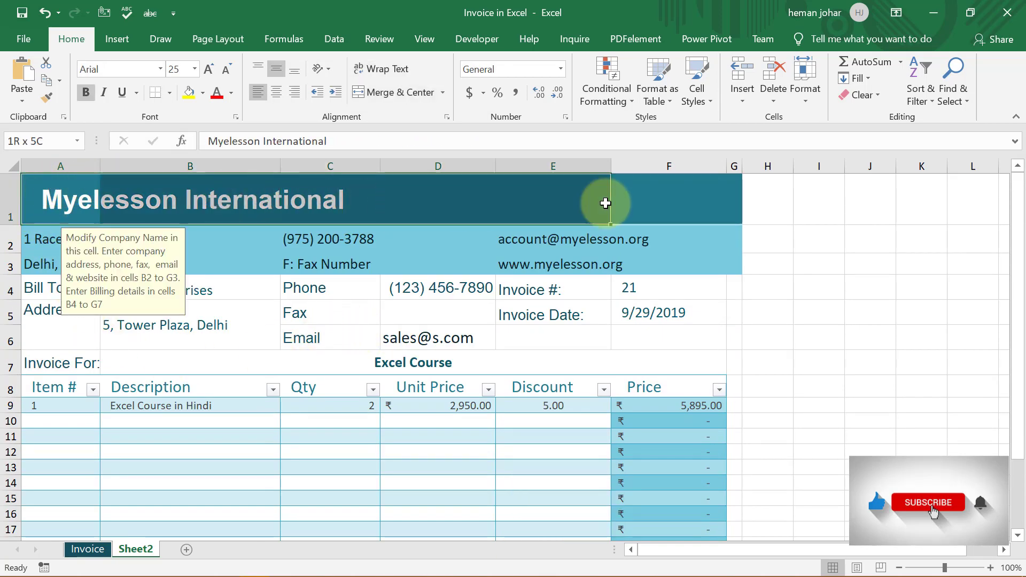
click(203, 95)
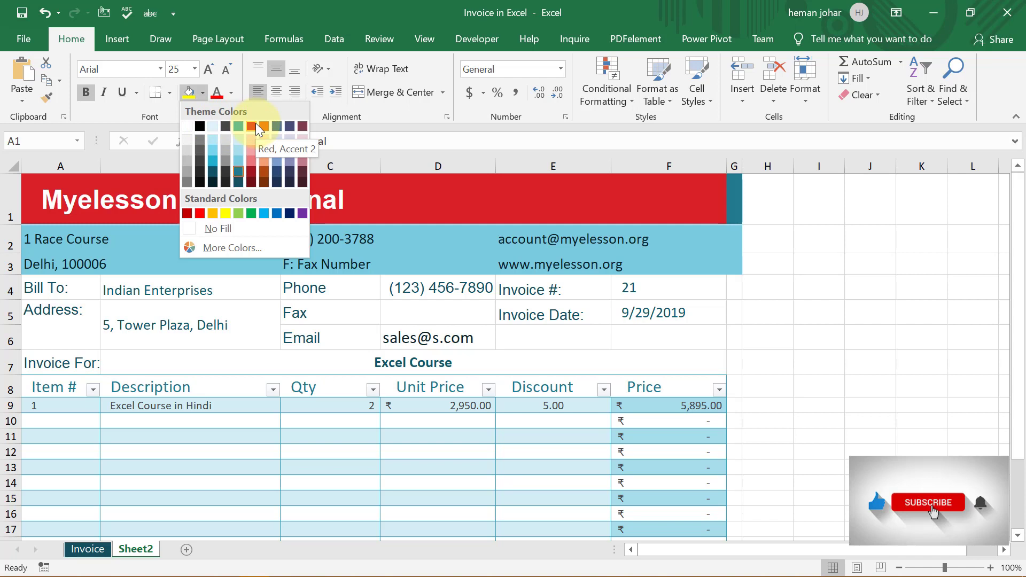
click(238, 172)
click(870, 436)
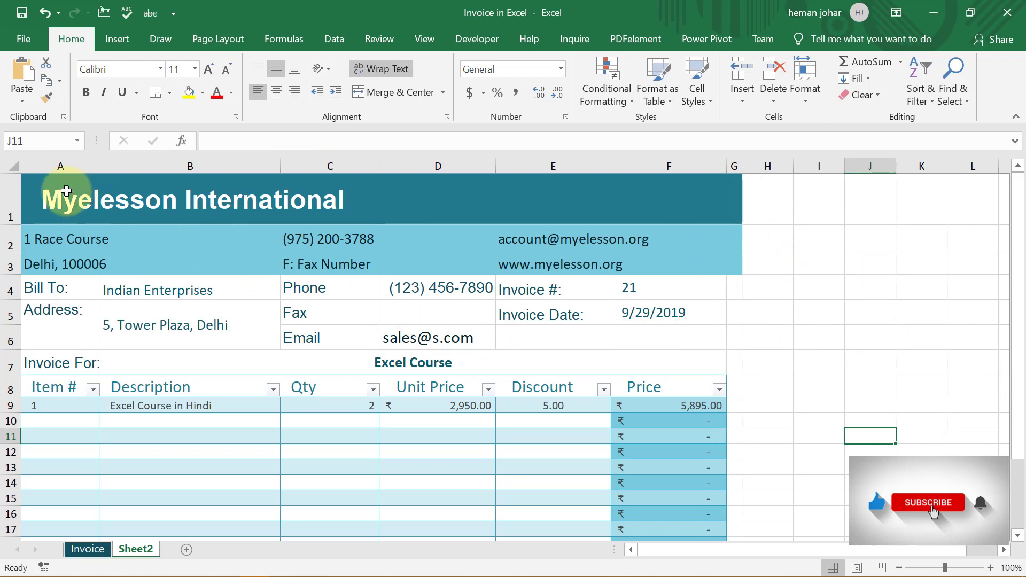
key(ctrl+z)
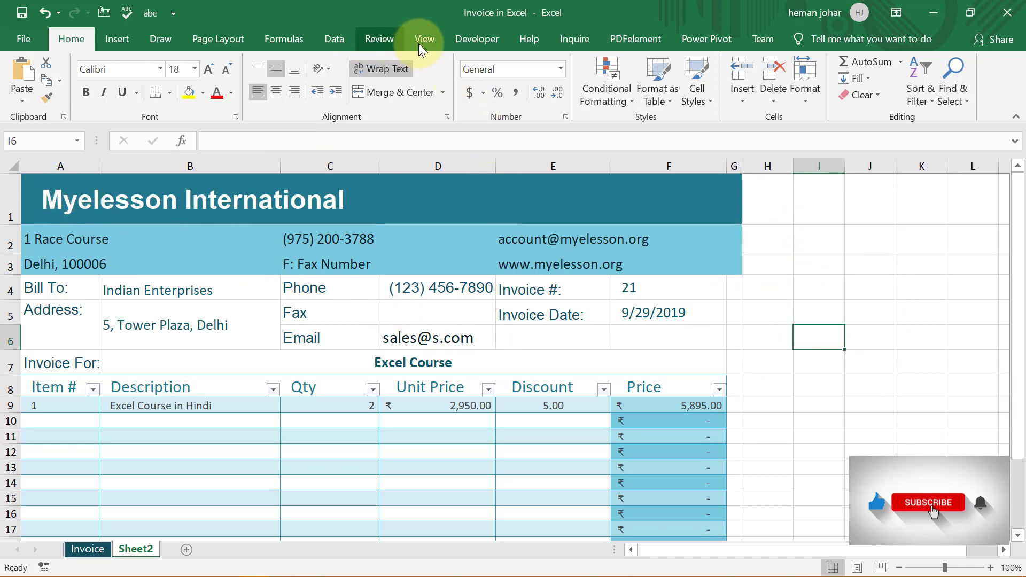
Turn off worksheet gridlines so only the invoice's own borders and fills show
click(420, 42)
click(192, 91)
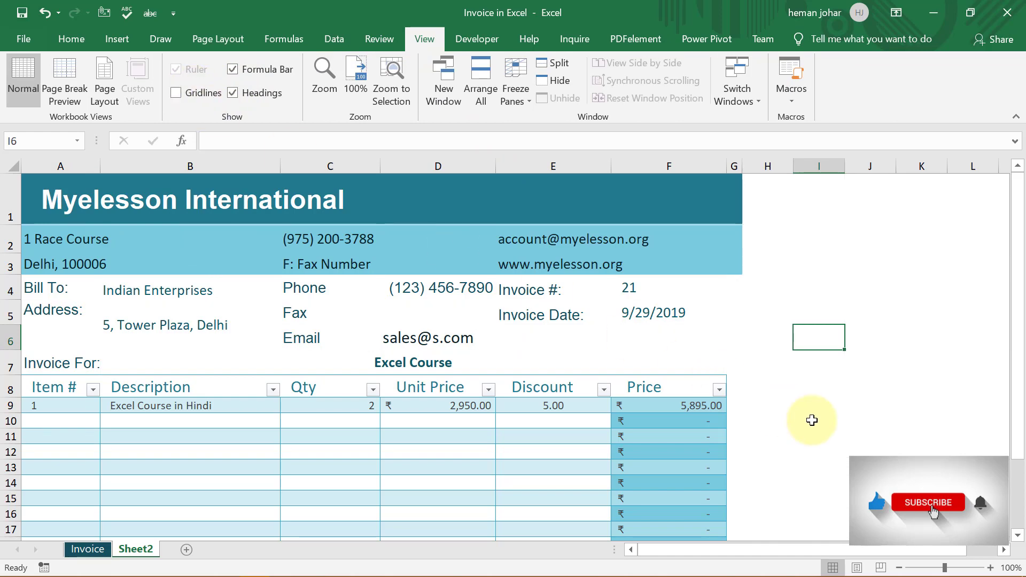
scroll(460, 369, down, 3)
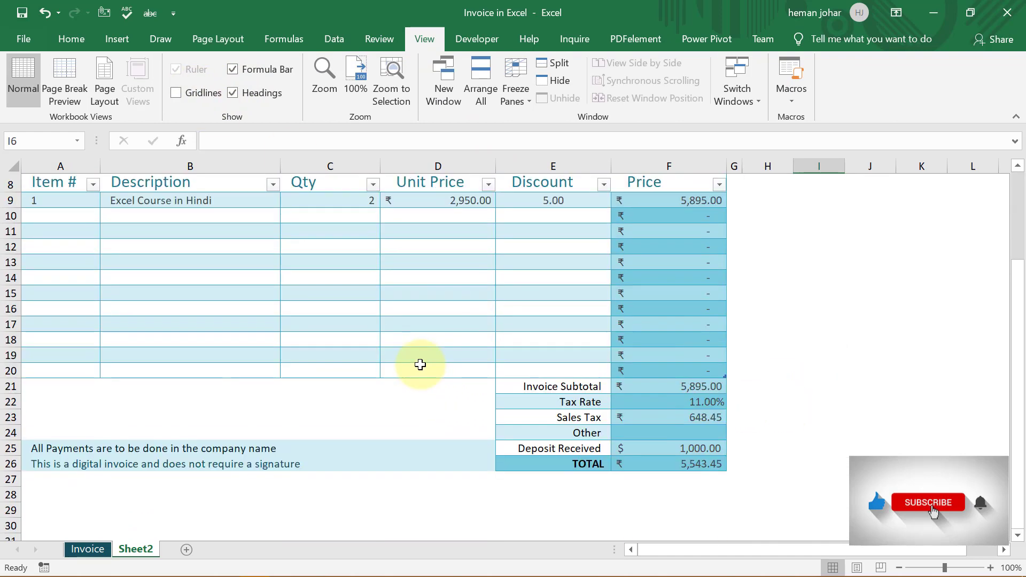
scroll(421, 364, up, 3)
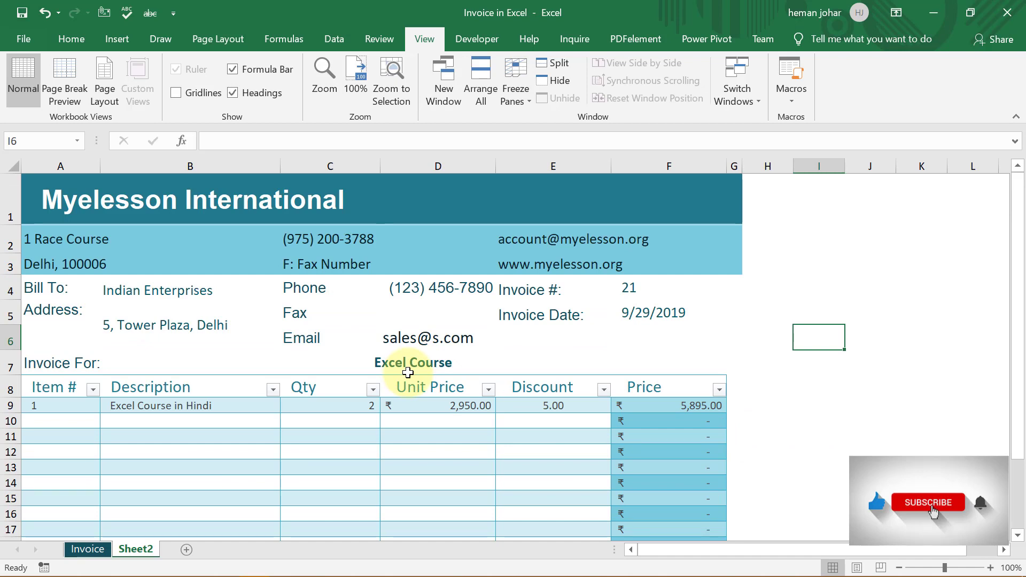
click(61, 35)
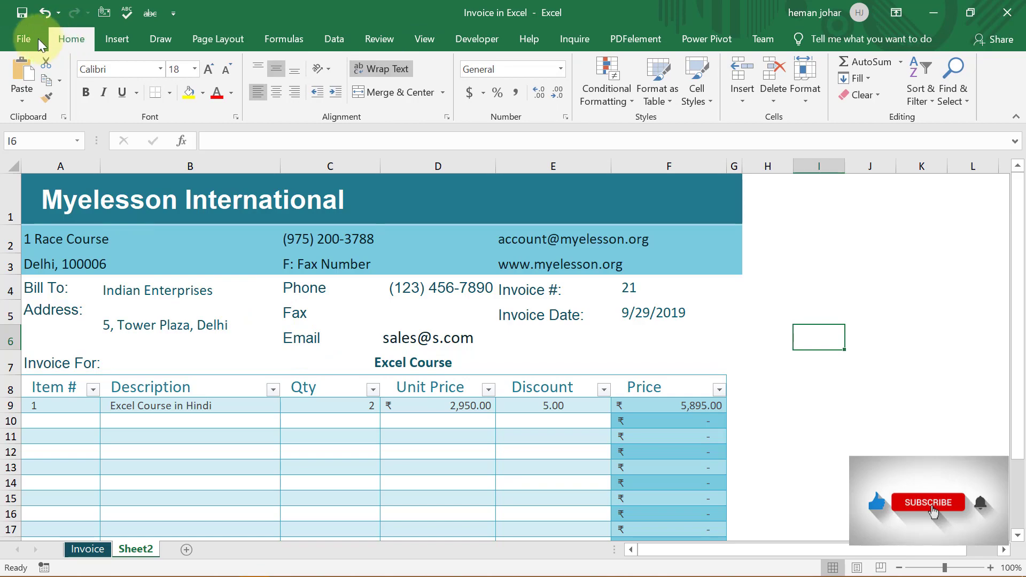
Preview the invoice printout, where page one ends after Unit Price, and return to the sheet
click(22, 39)
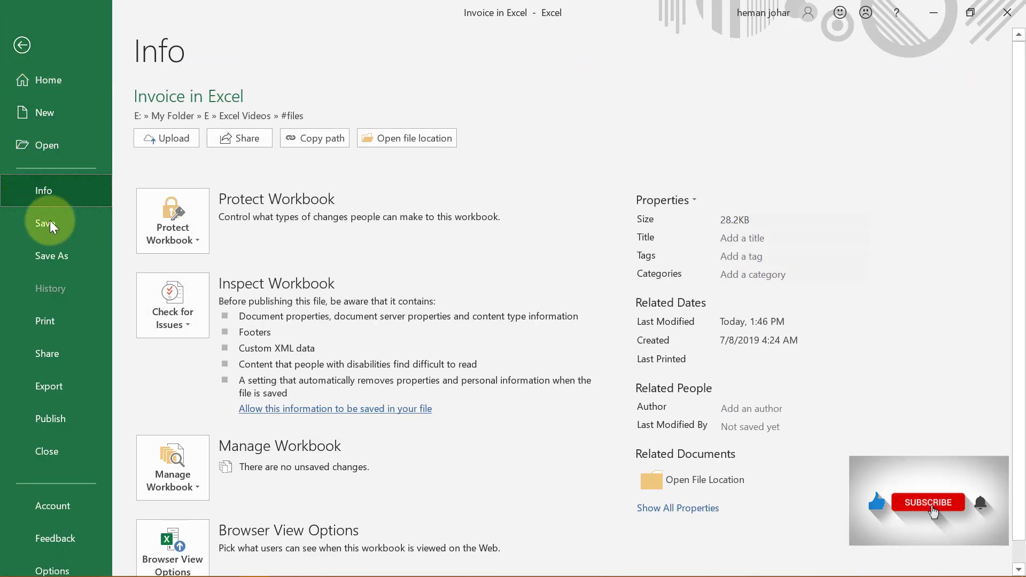
click(52, 327)
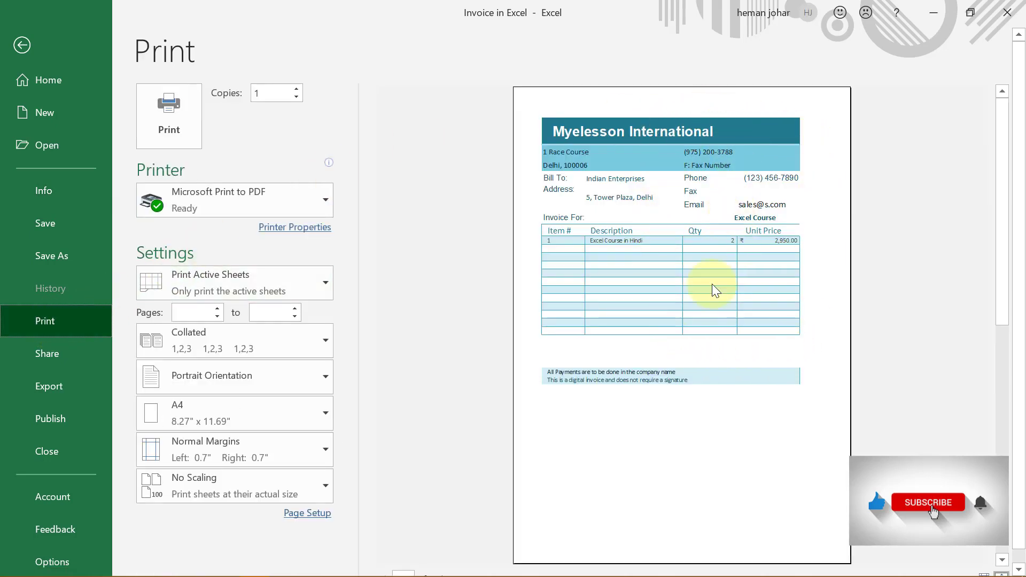
key(Escape)
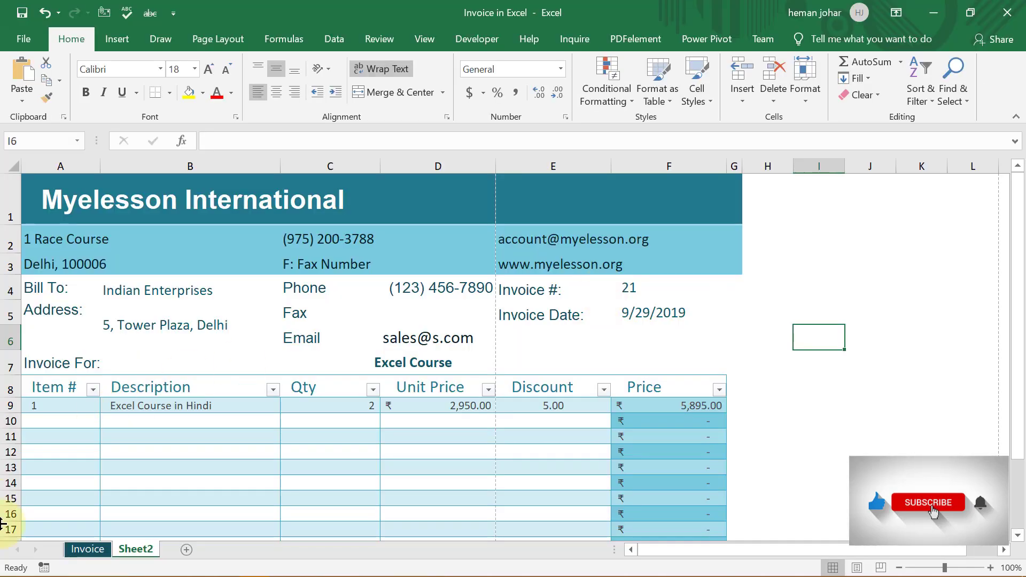
Insert two blank item rows at rows 14 and 15 of the invoice table
scroll(83, 490, down, 2)
click(16, 308)
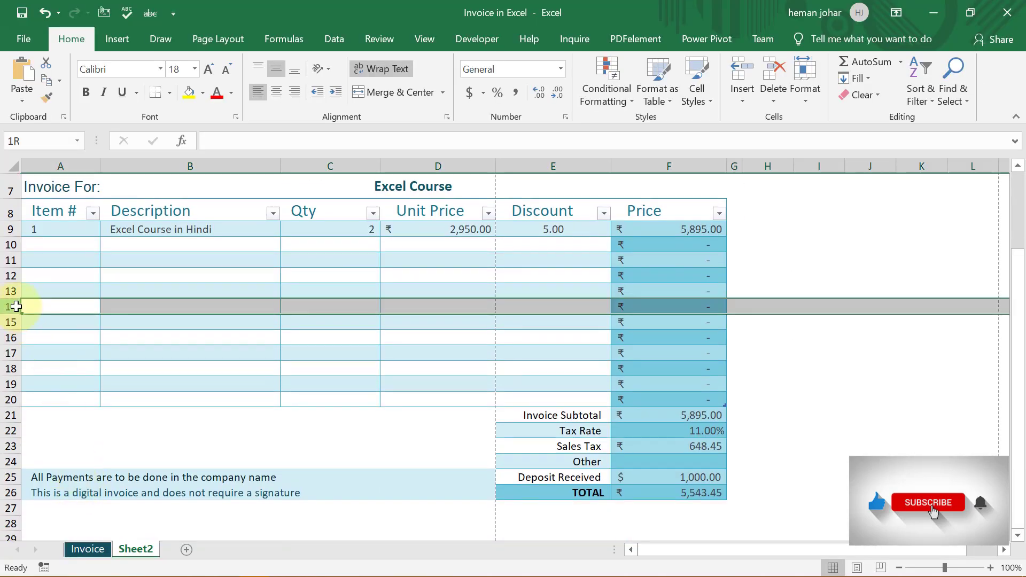
right_click(10, 307)
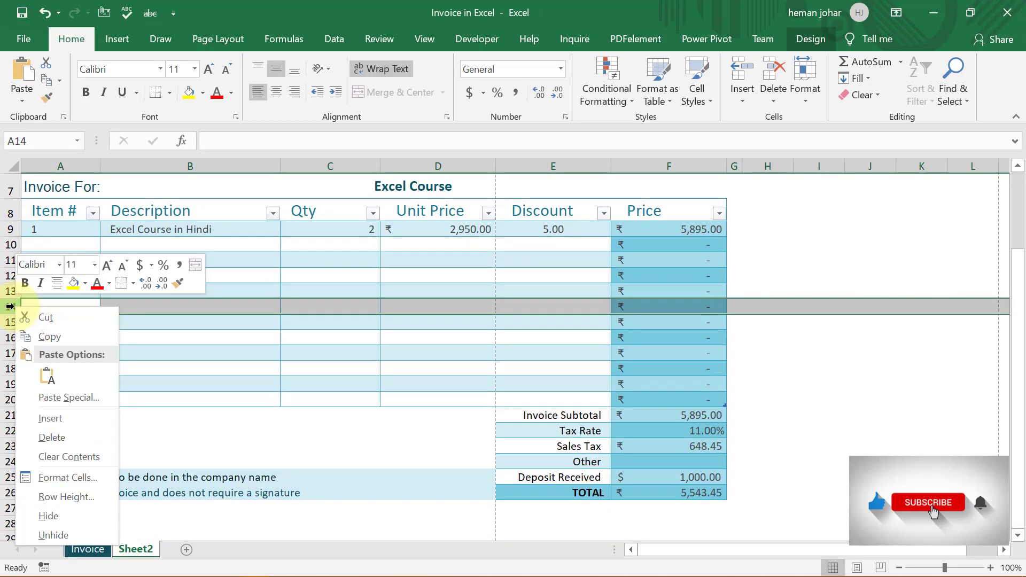
click(51, 419)
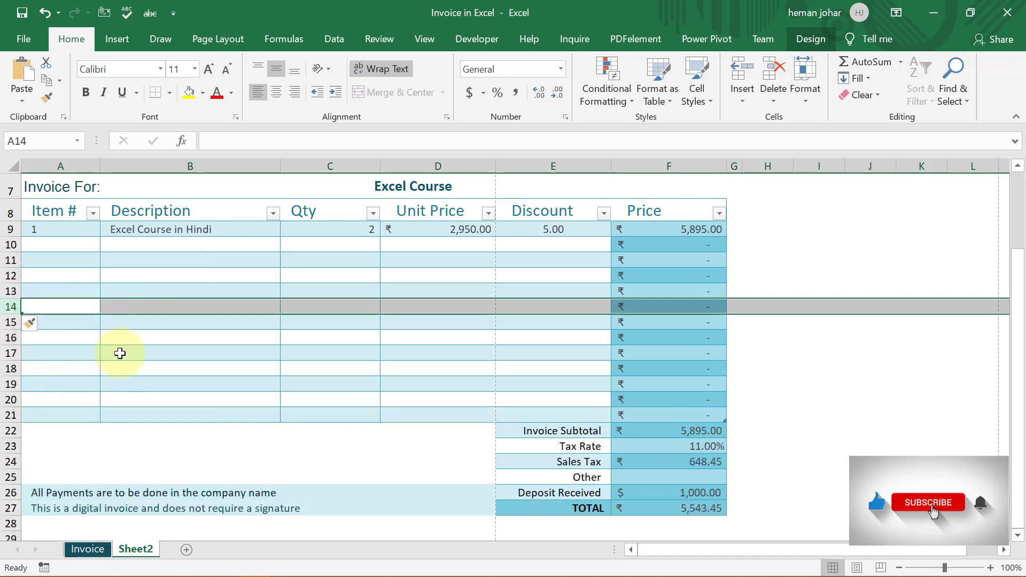
click(10, 322)
right_click(12, 323)
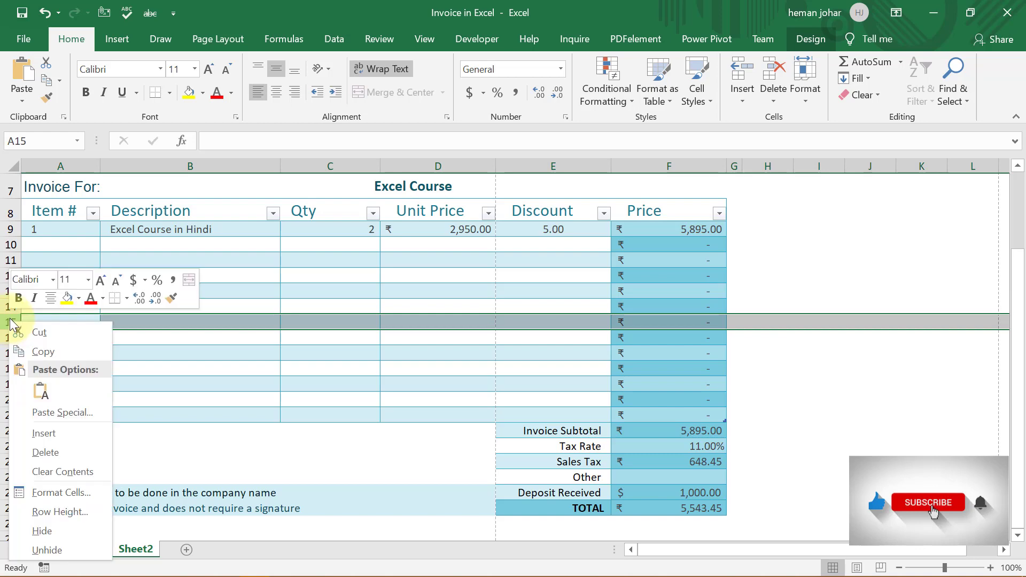
click(44, 433)
scroll(234, 340, up, 1)
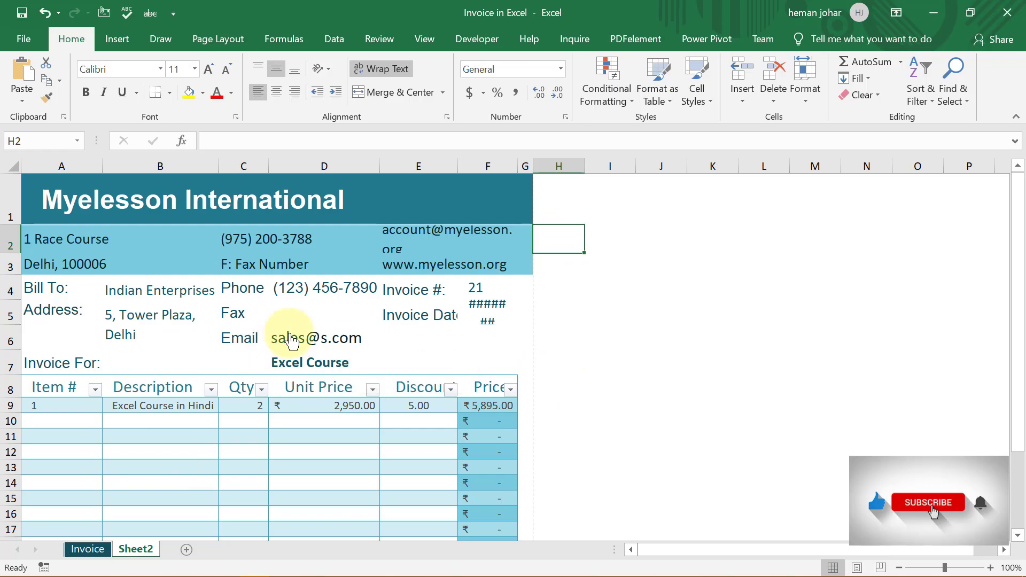
key(ctrl+p)
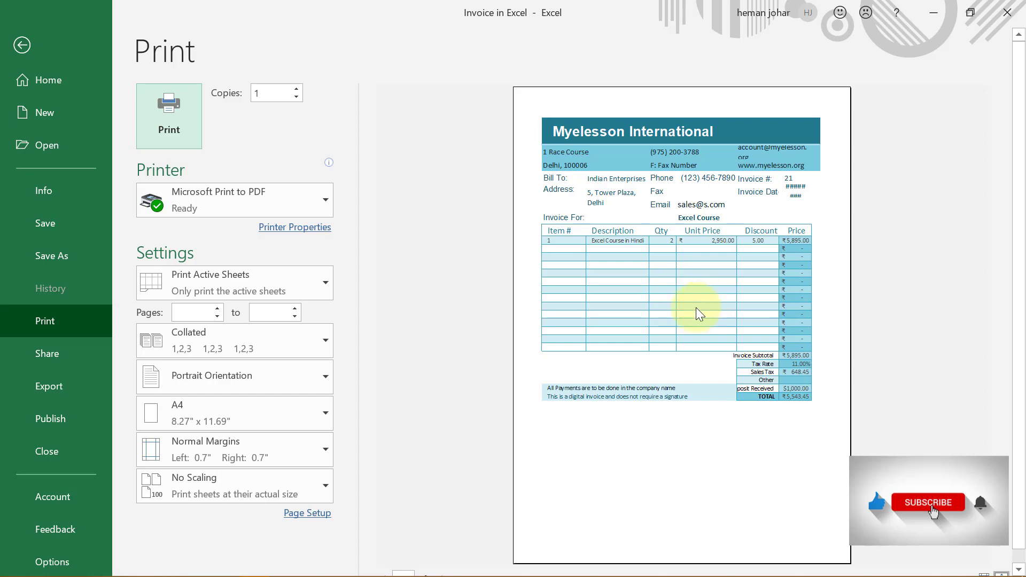
key(Escape)
scroll(656, 294, down, 1)
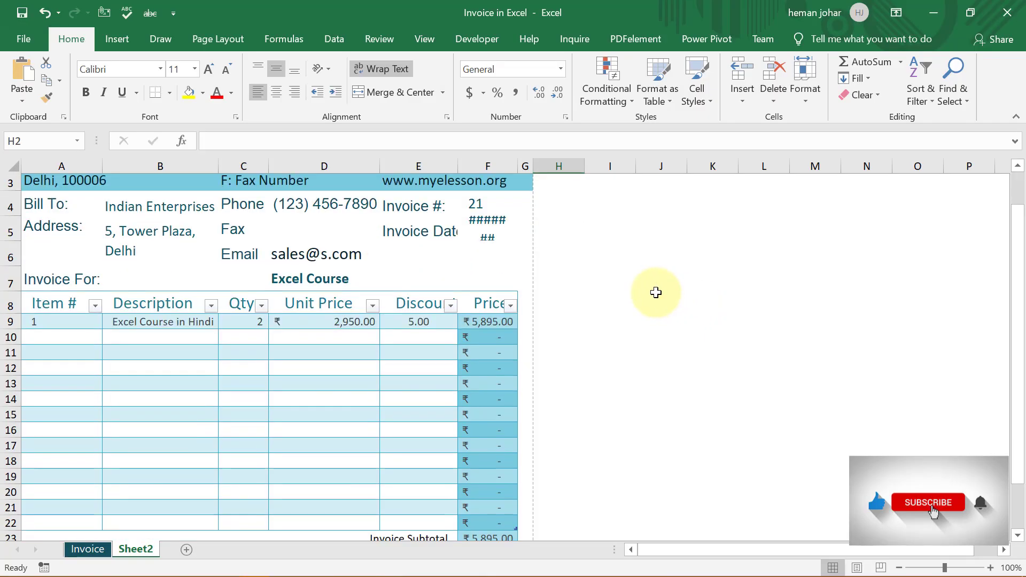
scroll(625, 302, down, 4)
scroll(625, 303, down, 1)
scroll(161, 401, up, 5)
scroll(183, 275, up, 1)
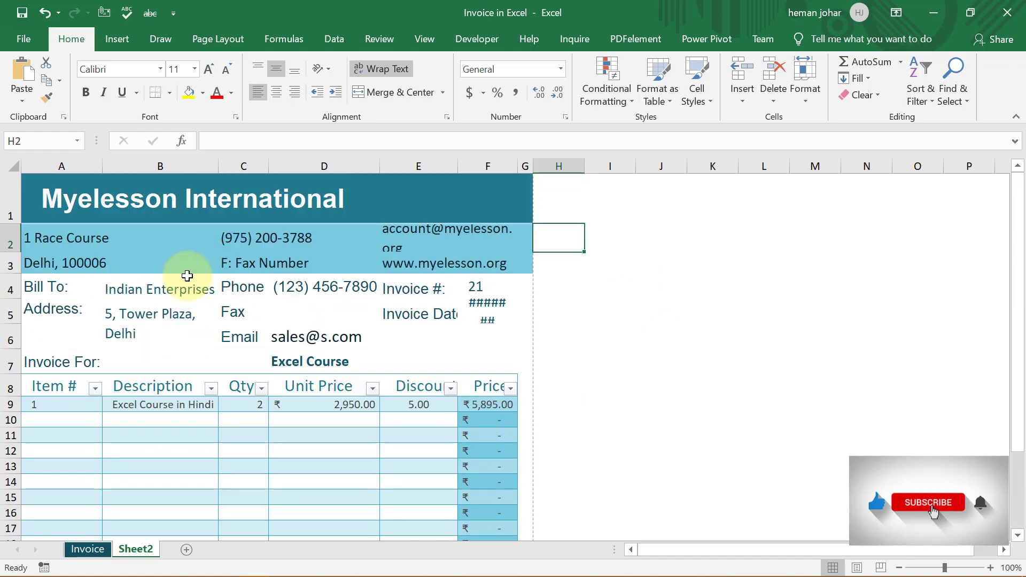
Make a copy of the blank Invoice sheet, creating Invoice (2)
click(88, 549)
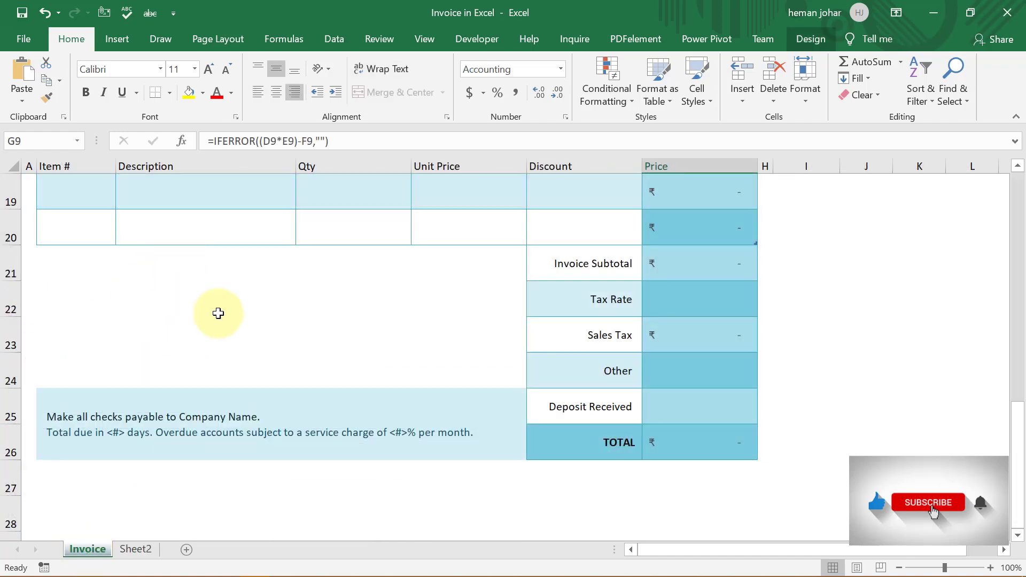
scroll(229, 313, up, 4)
scroll(229, 313, up, 2)
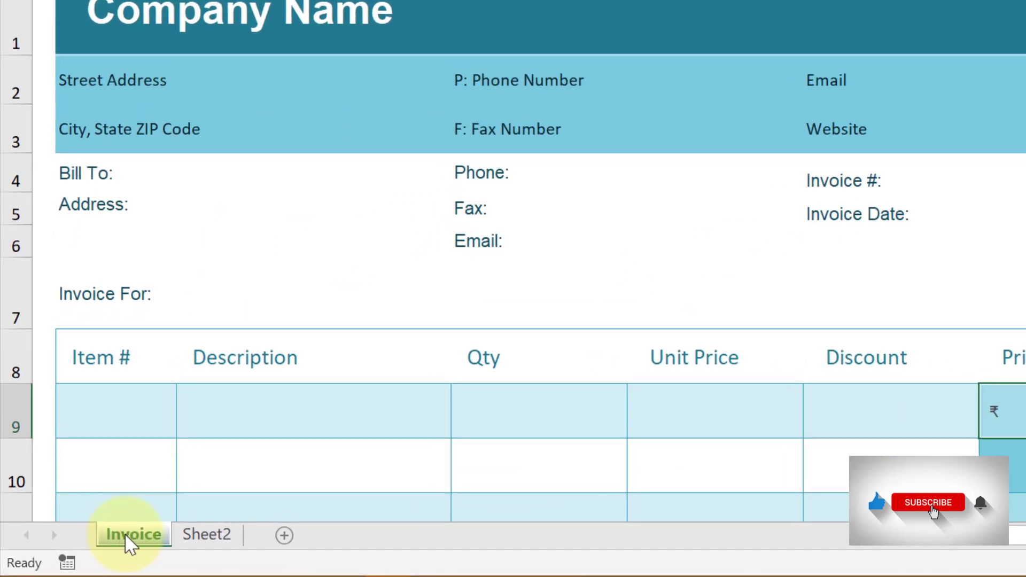
right_click(124, 537)
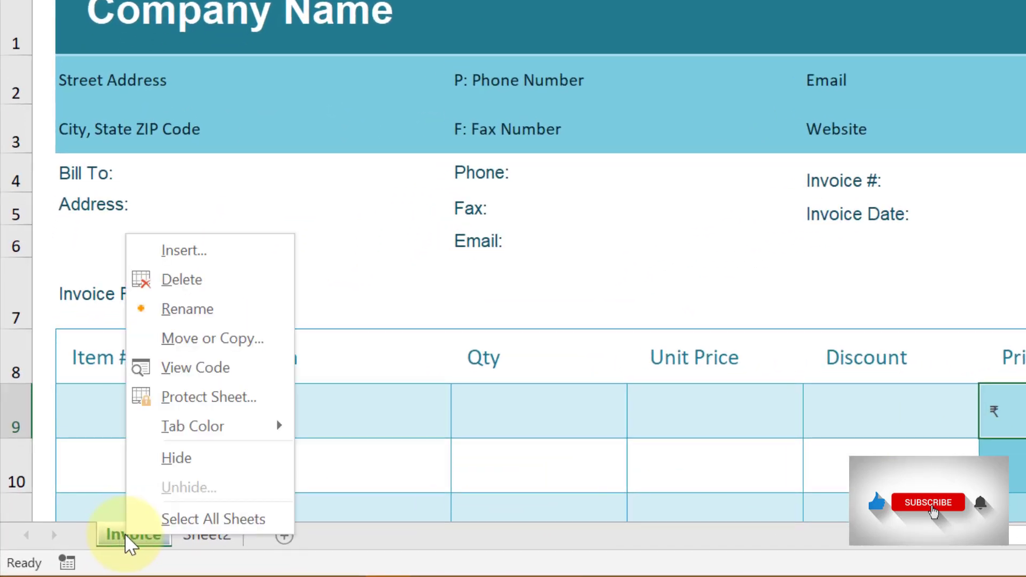
click(202, 339)
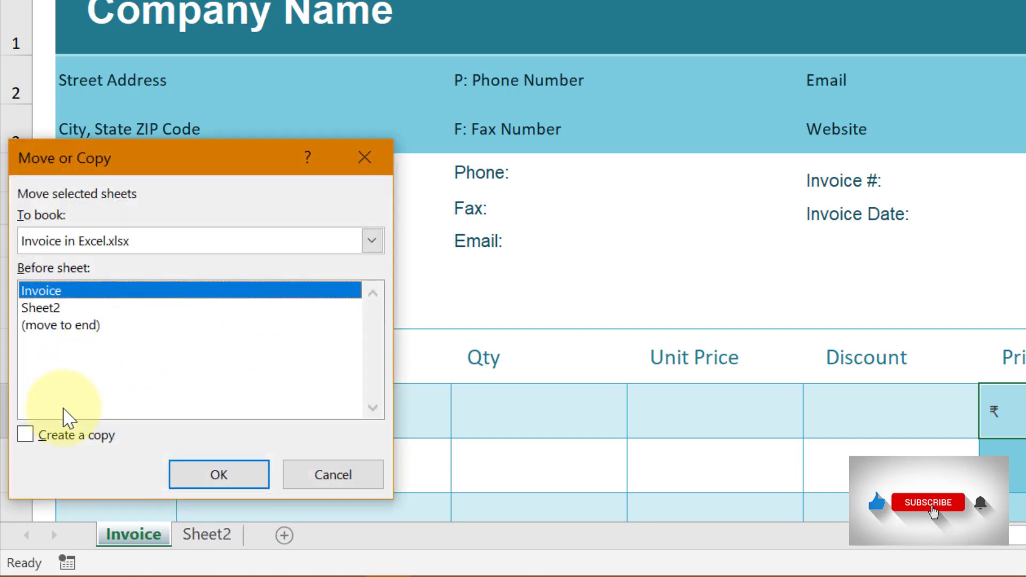
click(25, 435)
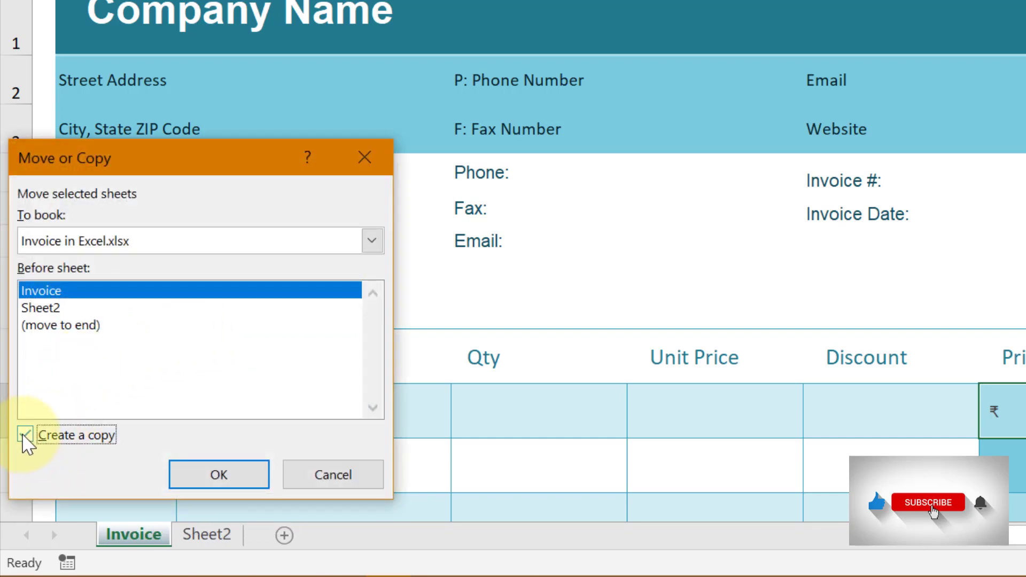
click(224, 484)
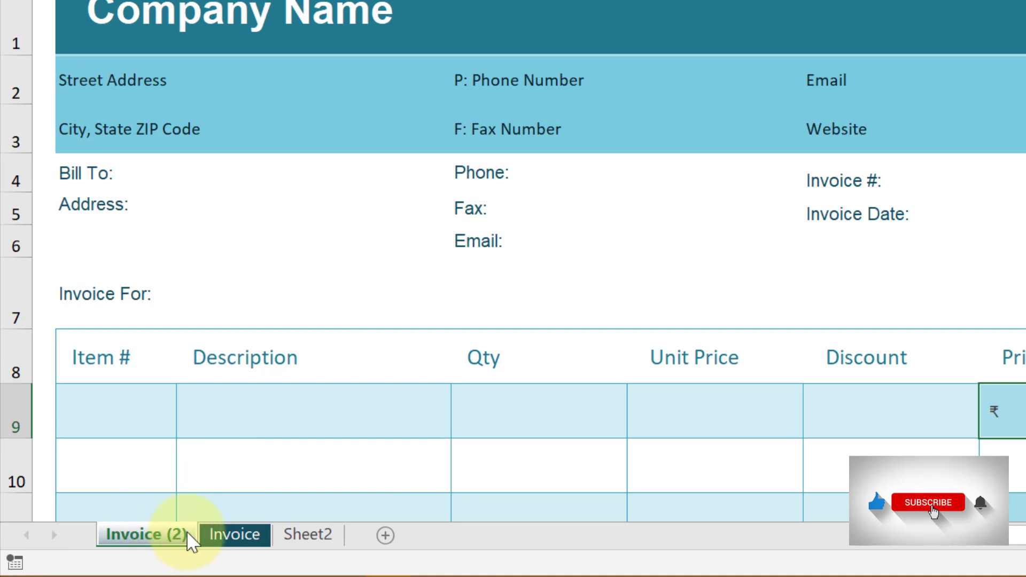
Compare with the original Invoice sheet, then review the Invoice (2) copy top to bottom
click(232, 534)
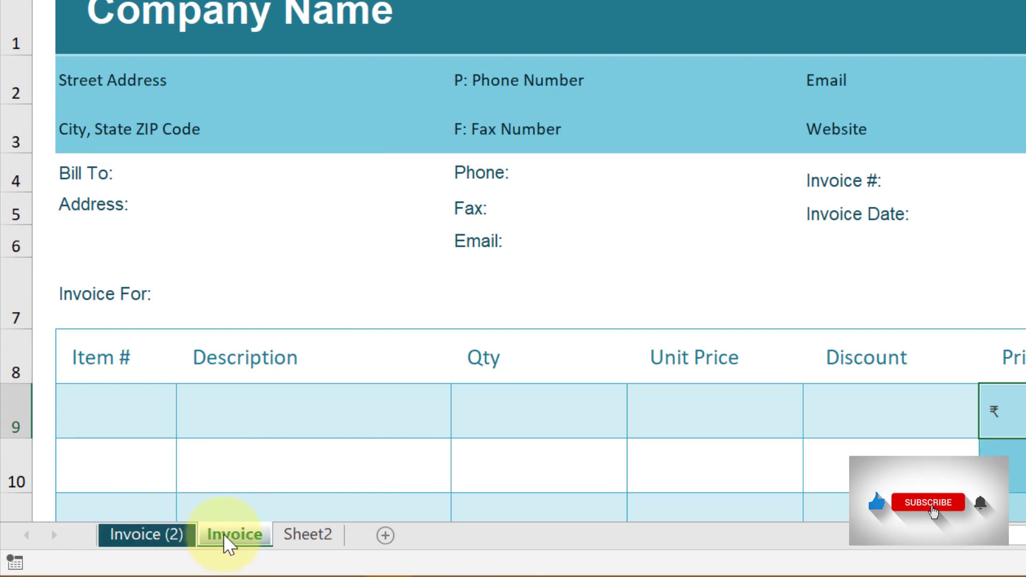
click(159, 534)
scroll(231, 298, down, 3)
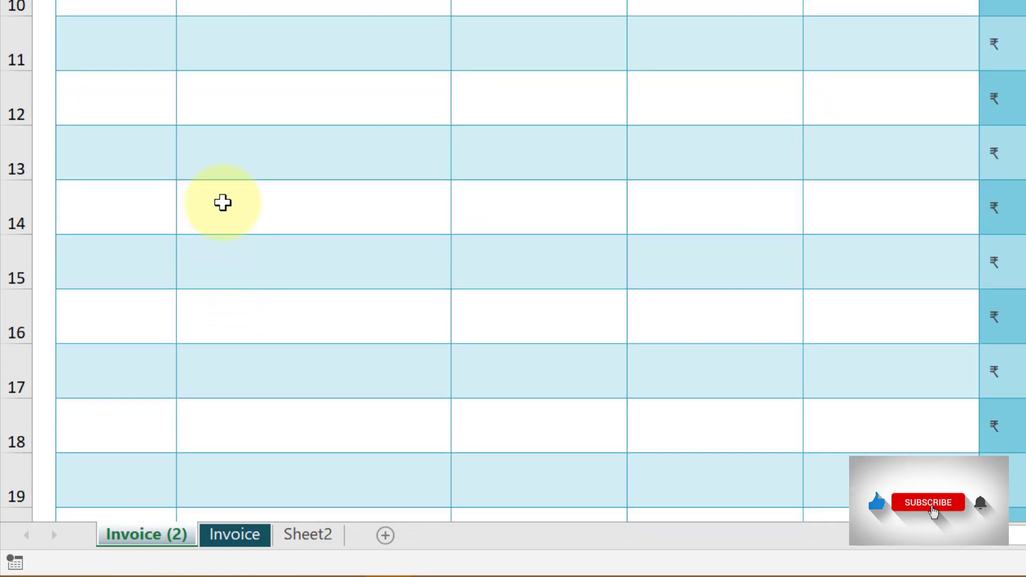
scroll(223, 202, up, 3)
scroll(279, 227, down, 2)
scroll(247, 158, up, 2)
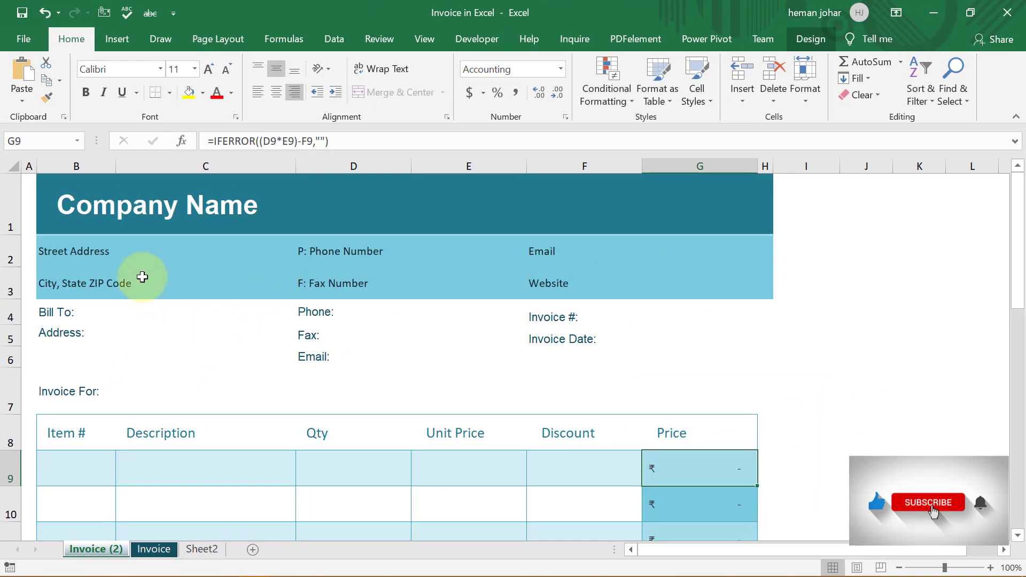
click(95, 247)
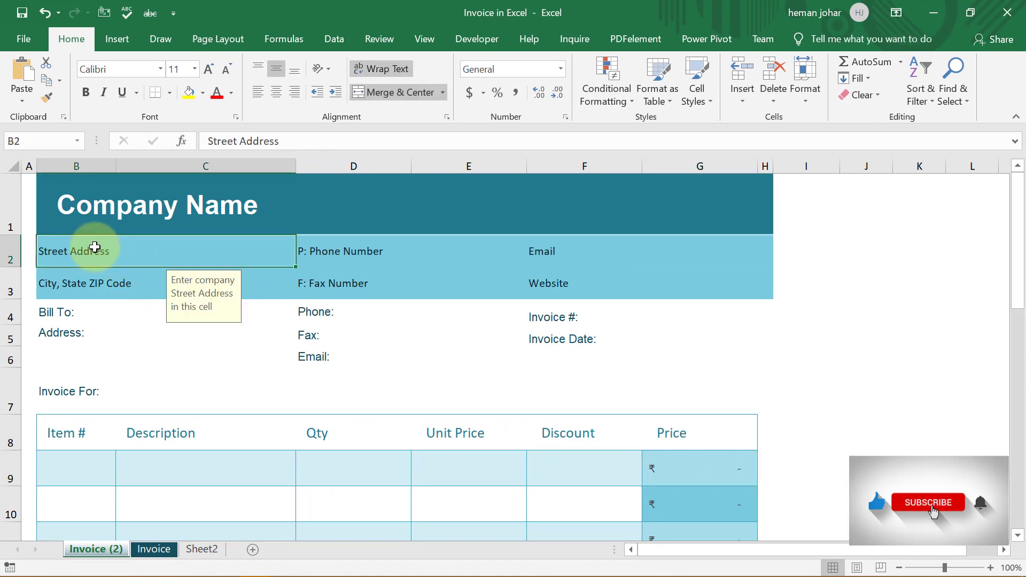
click(335, 254)
click(564, 254)
click(113, 287)
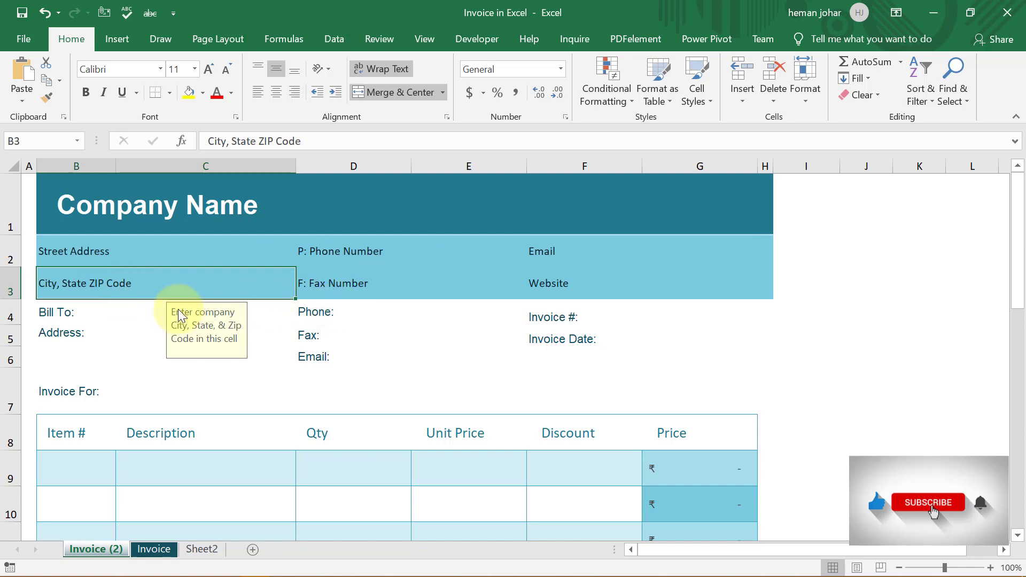
click(360, 285)
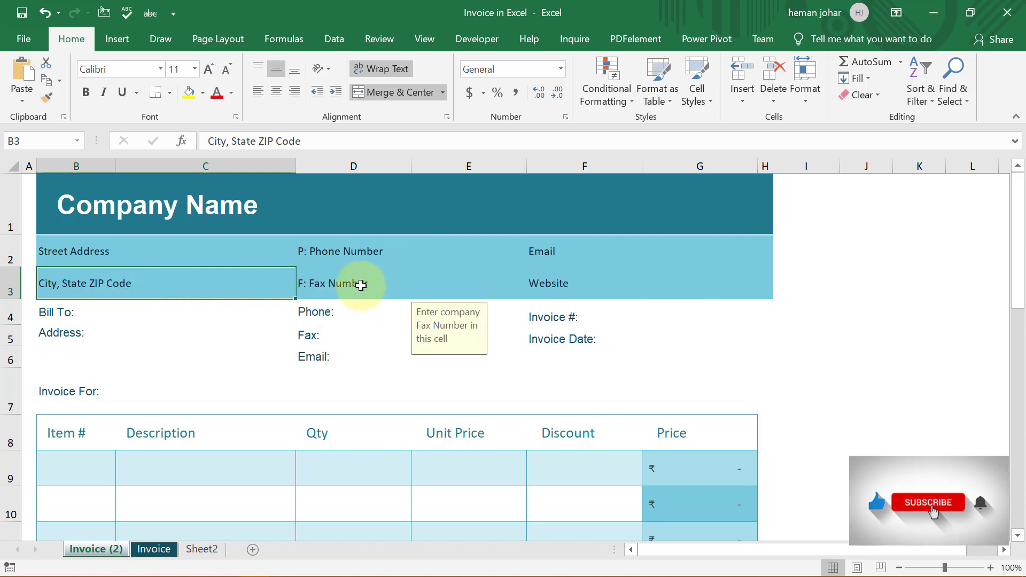
click(547, 286)
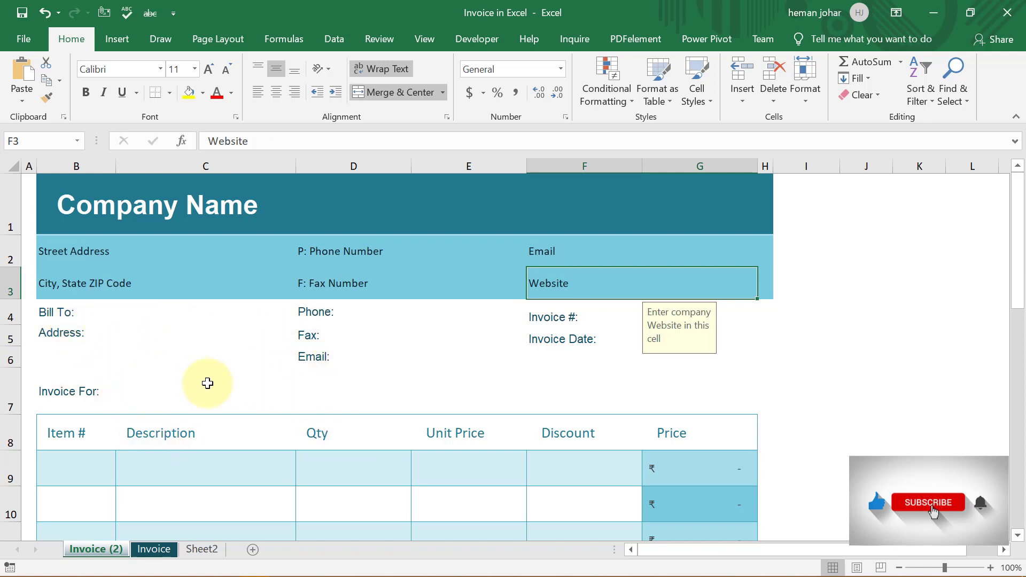
click(367, 314)
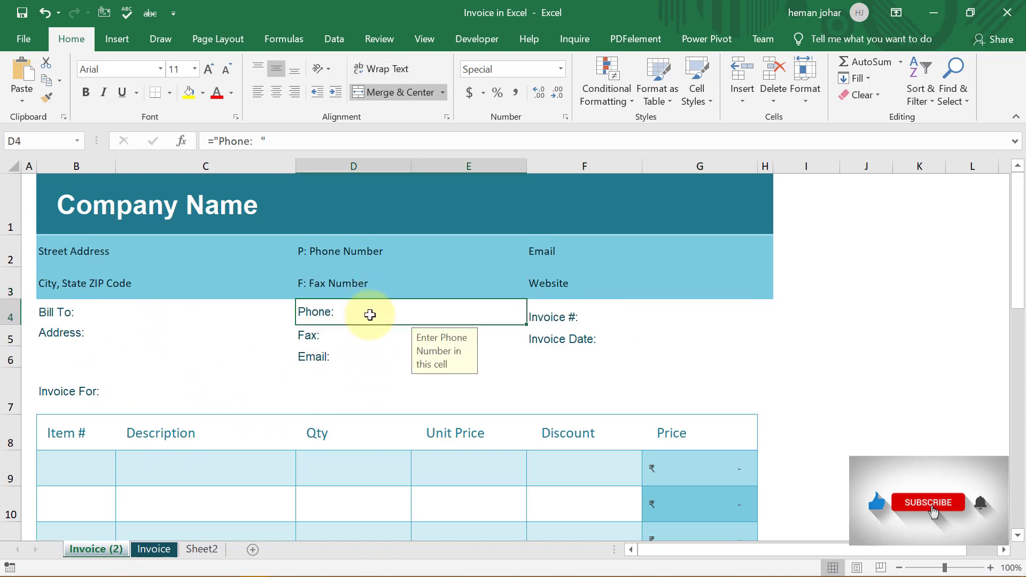
click(363, 337)
click(362, 360)
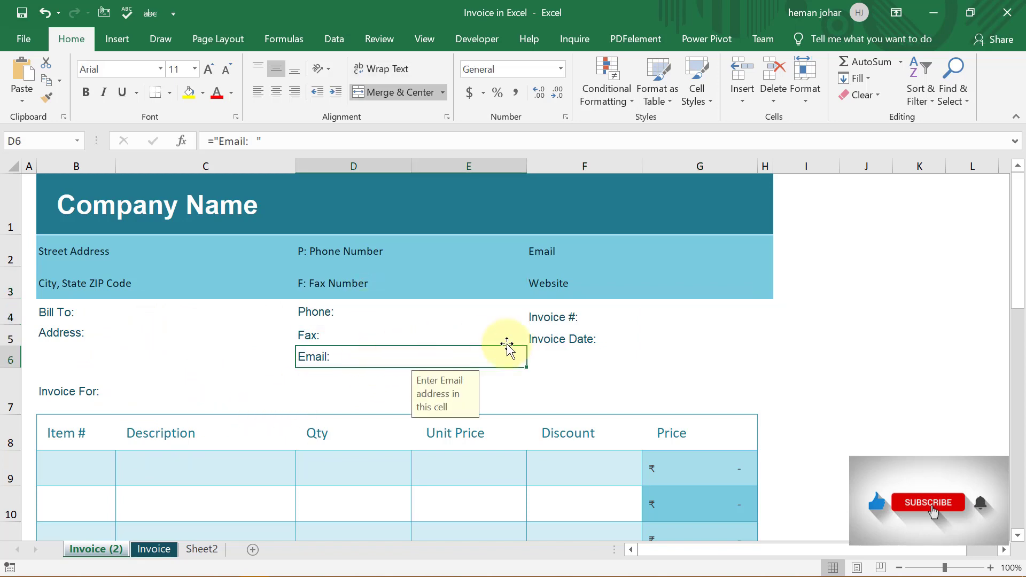
click(618, 321)
click(663, 351)
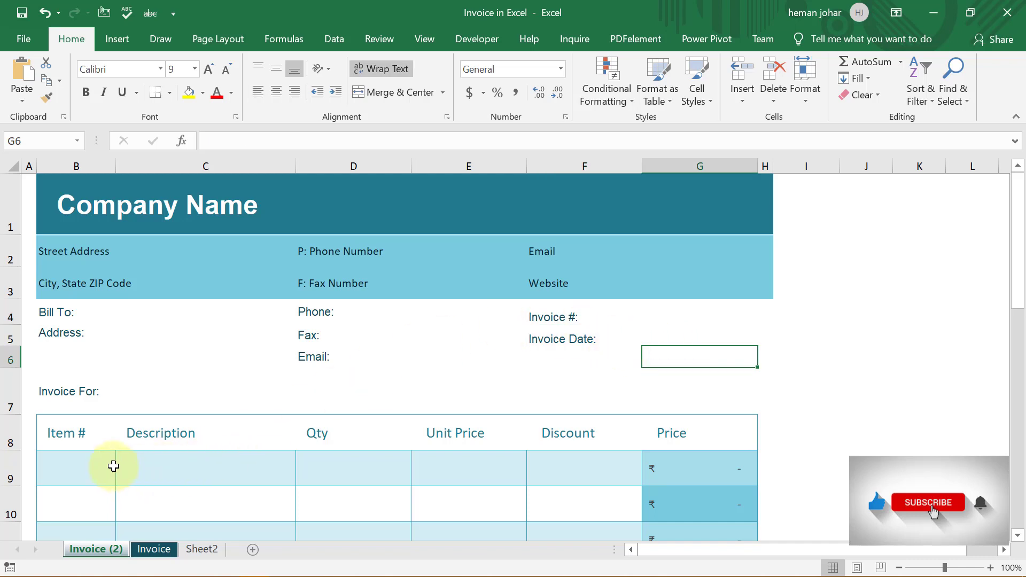
scroll(342, 447, down, 2)
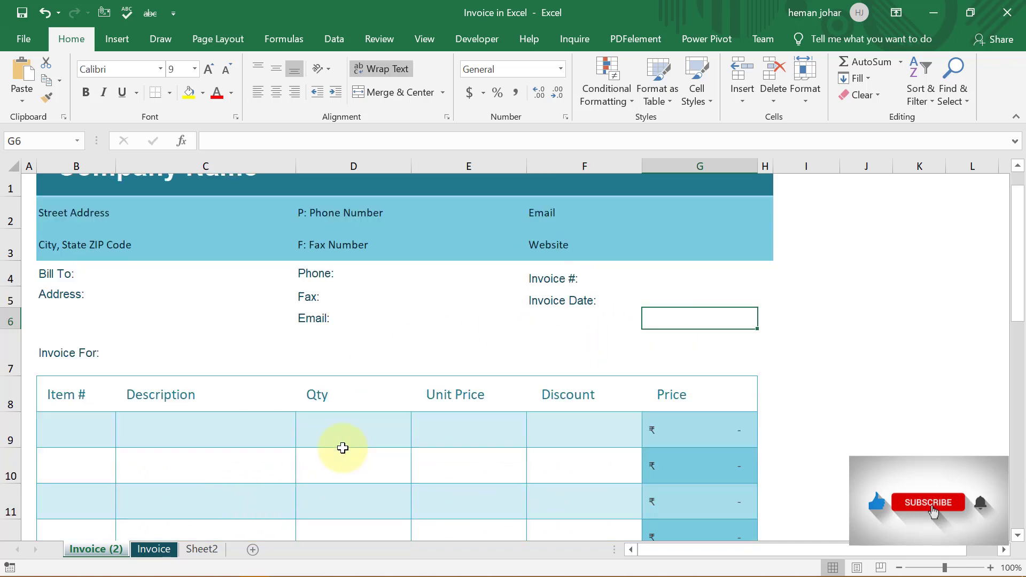
scroll(298, 392, down, 2)
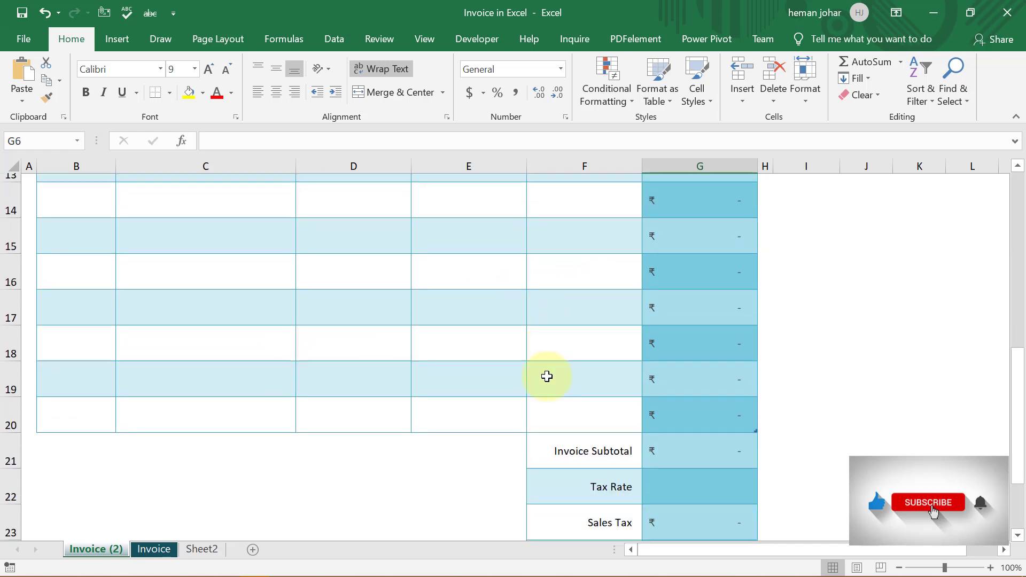
scroll(545, 376, down, 1)
scroll(497, 376, up, 1)
Make a third copy of the Invoice sheet, creating Invoice (3)
click(144, 549)
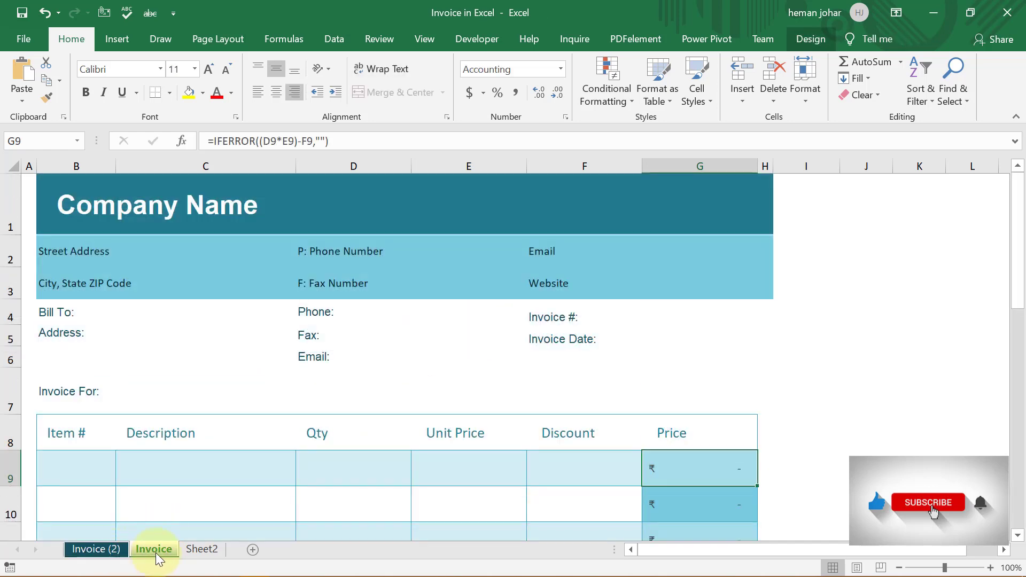
right_click(146, 550)
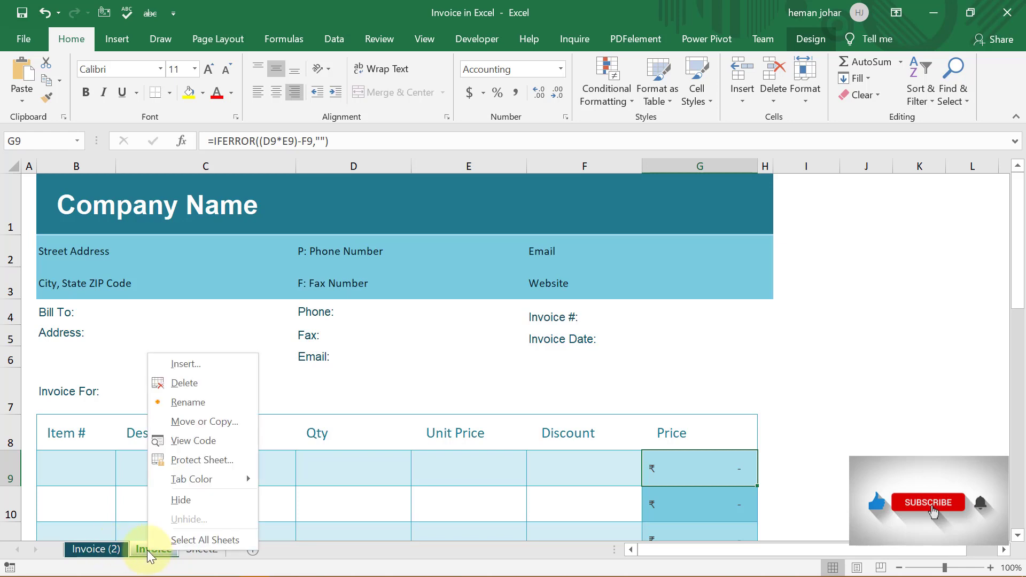
click(192, 422)
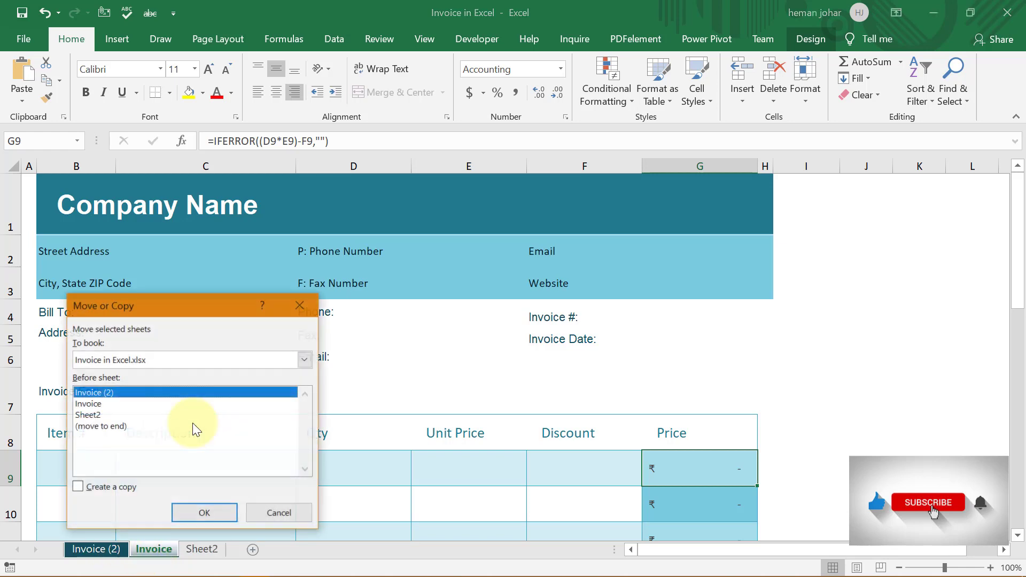
click(205, 513)
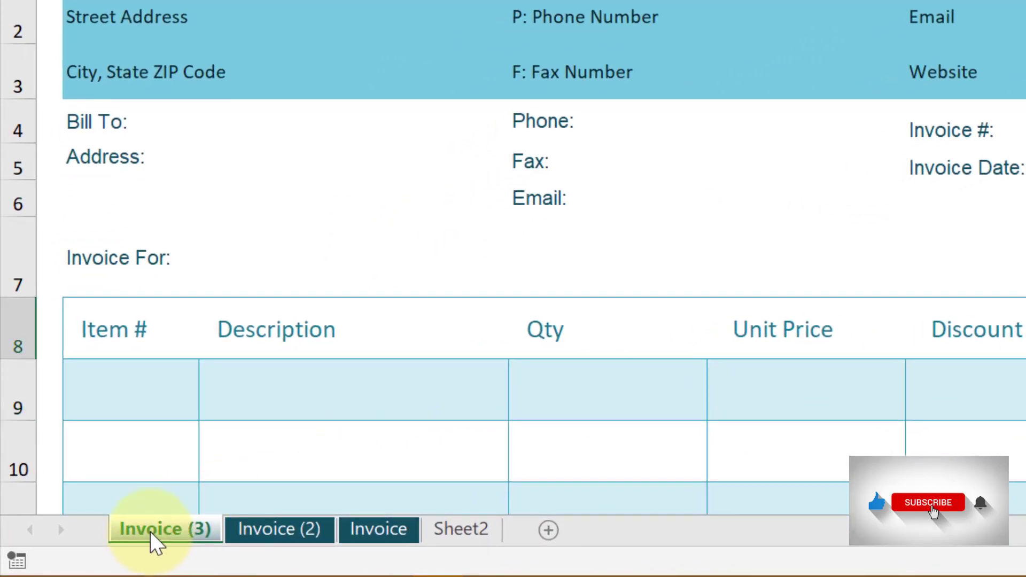
Rename the Invoice (3) sheet to the customer's business name
right_click(155, 543)
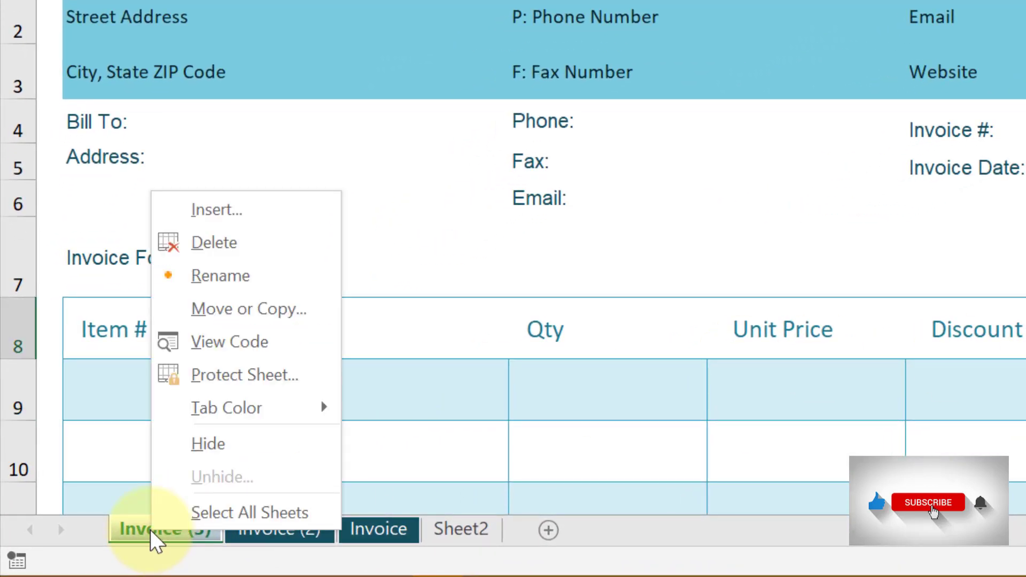
click(217, 276)
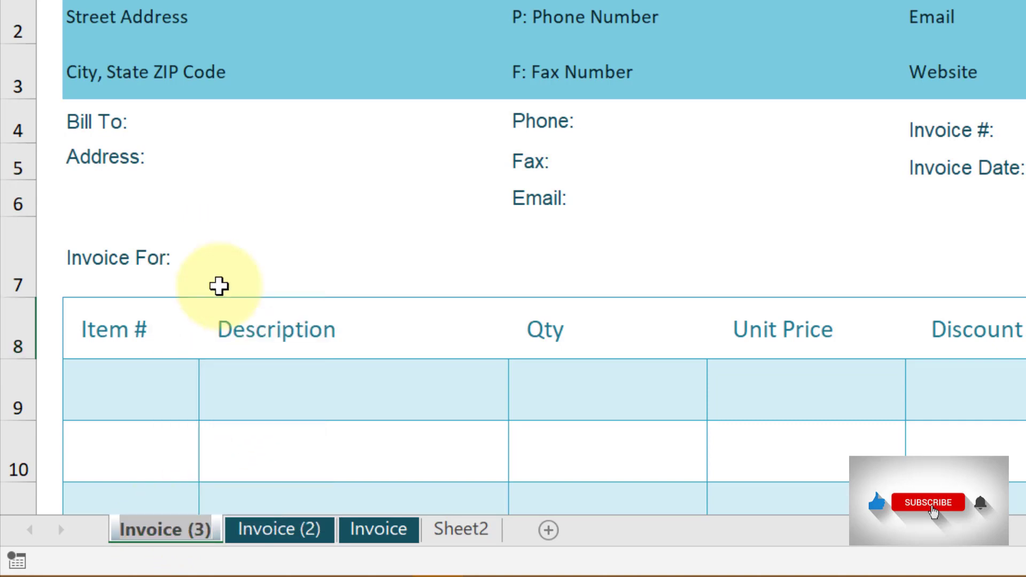
text(Pa)
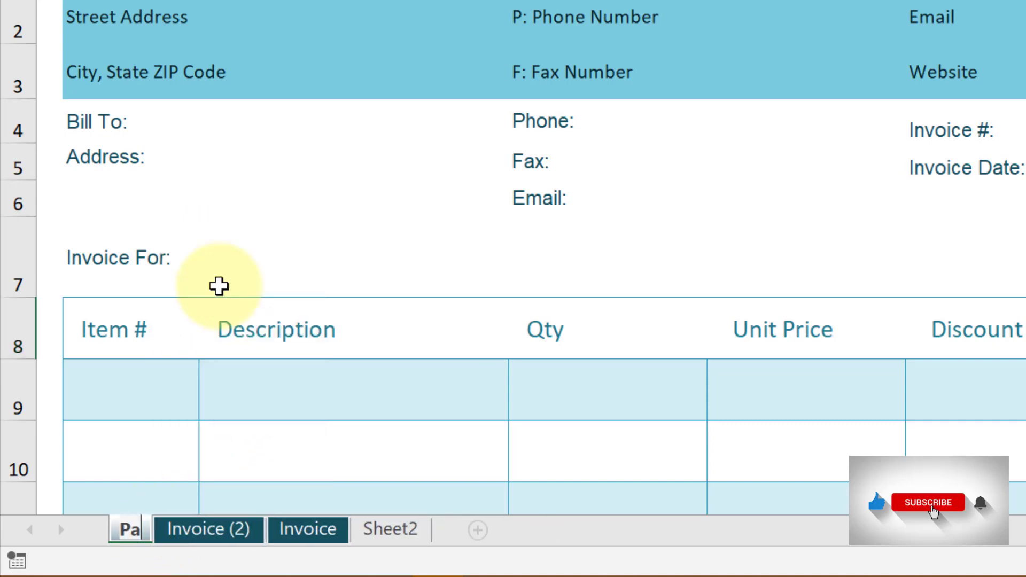
text(nka)
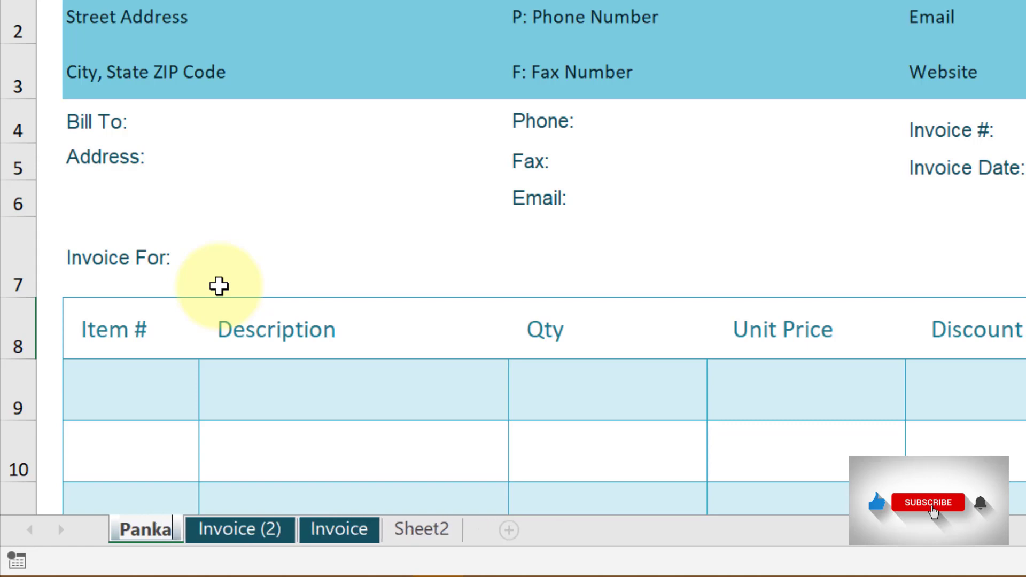
text(j e)
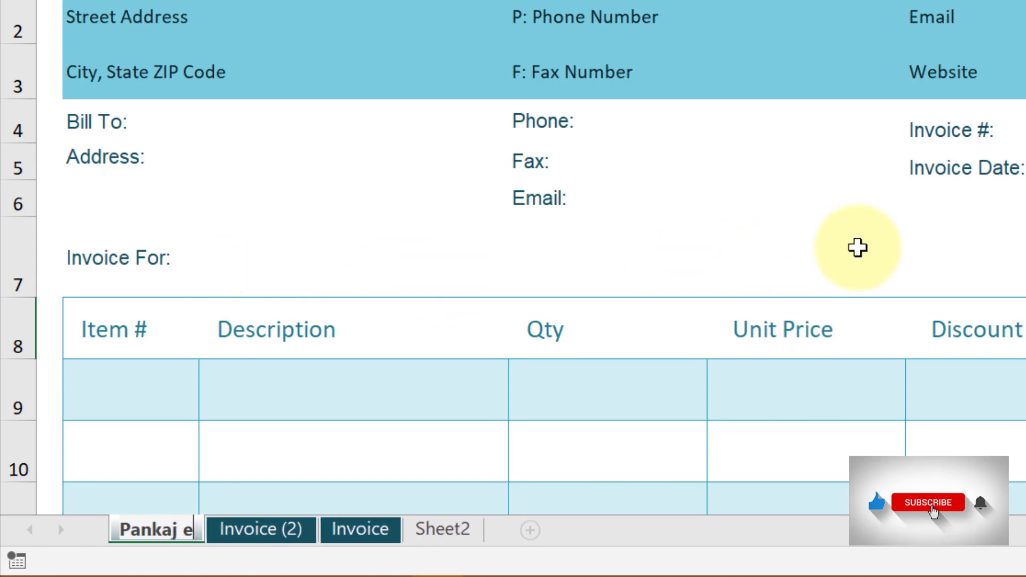
text(nt)
key(Return)
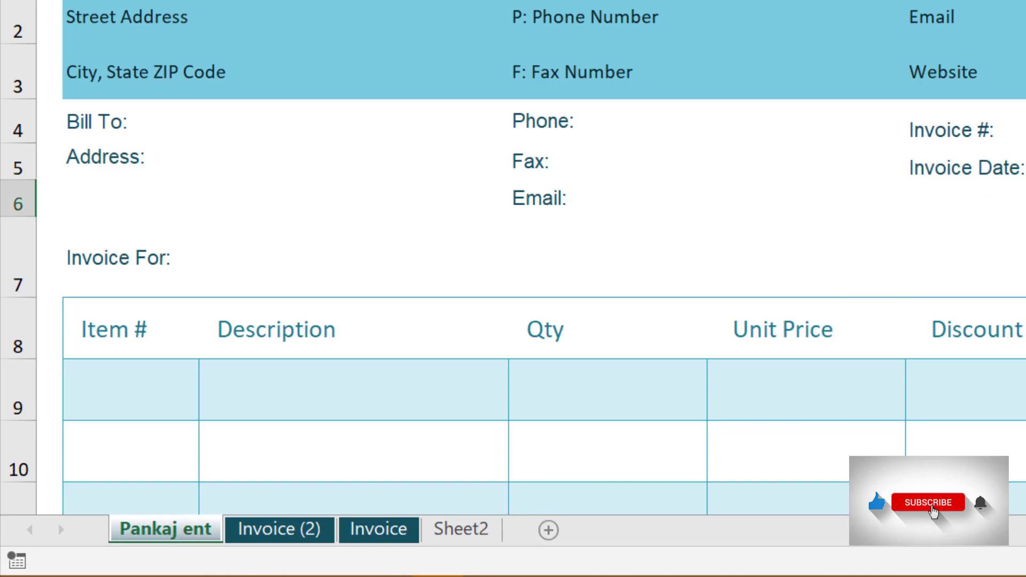